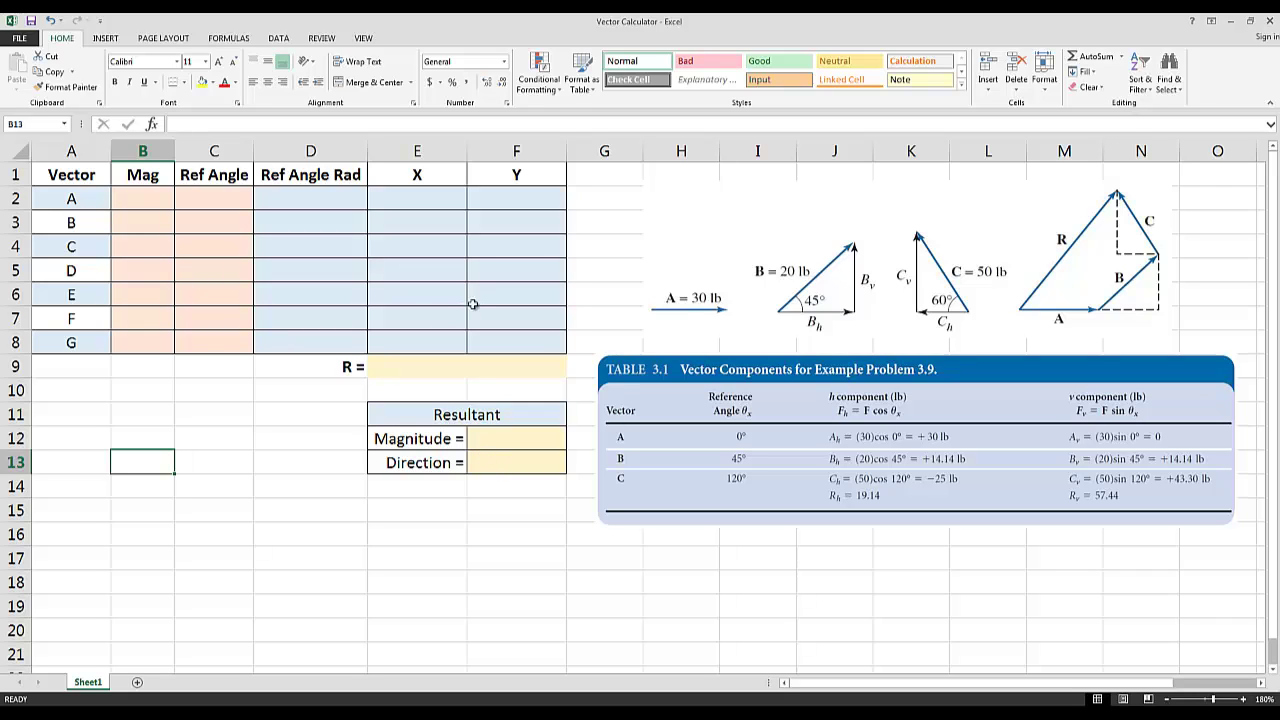
# Enter a magnitude of 30 and a reference angle of 0 for vector A in row 2
pyautogui.click(138, 202)
pyautogui.doubleClick(138, 202)
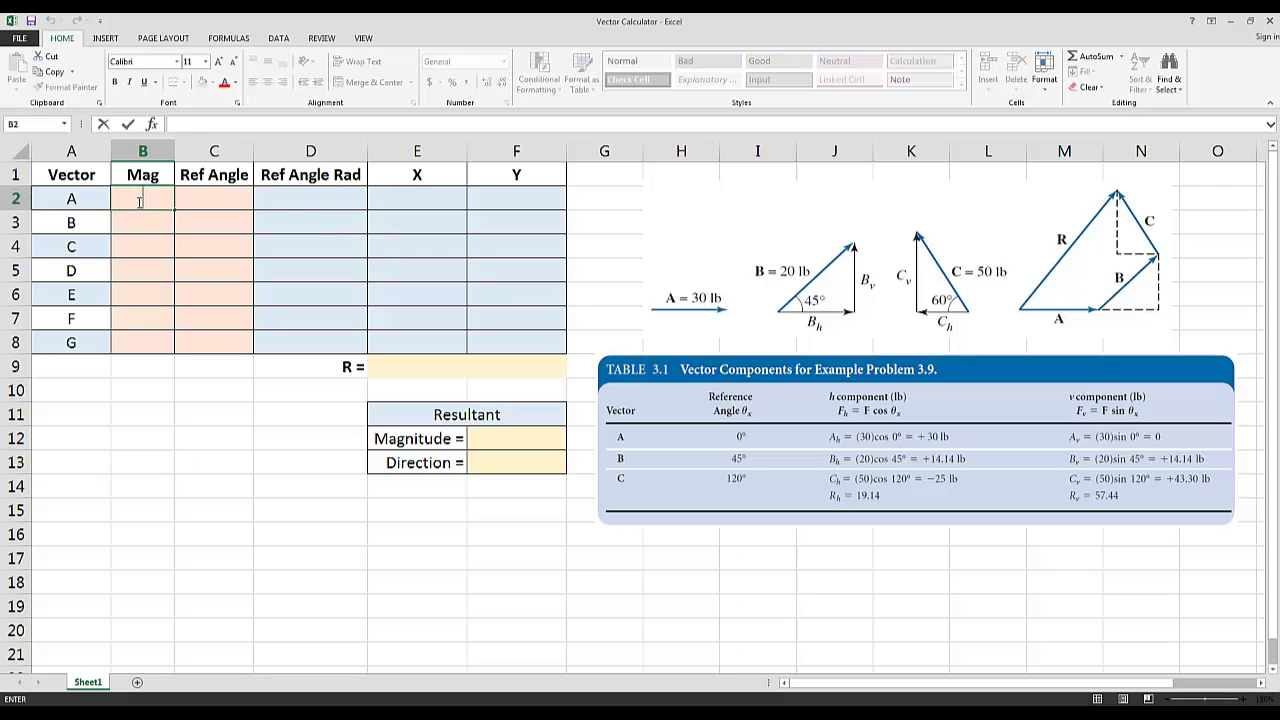
pyautogui.write('30')
pyautogui.press('Tab')
pyautogui.write('0')
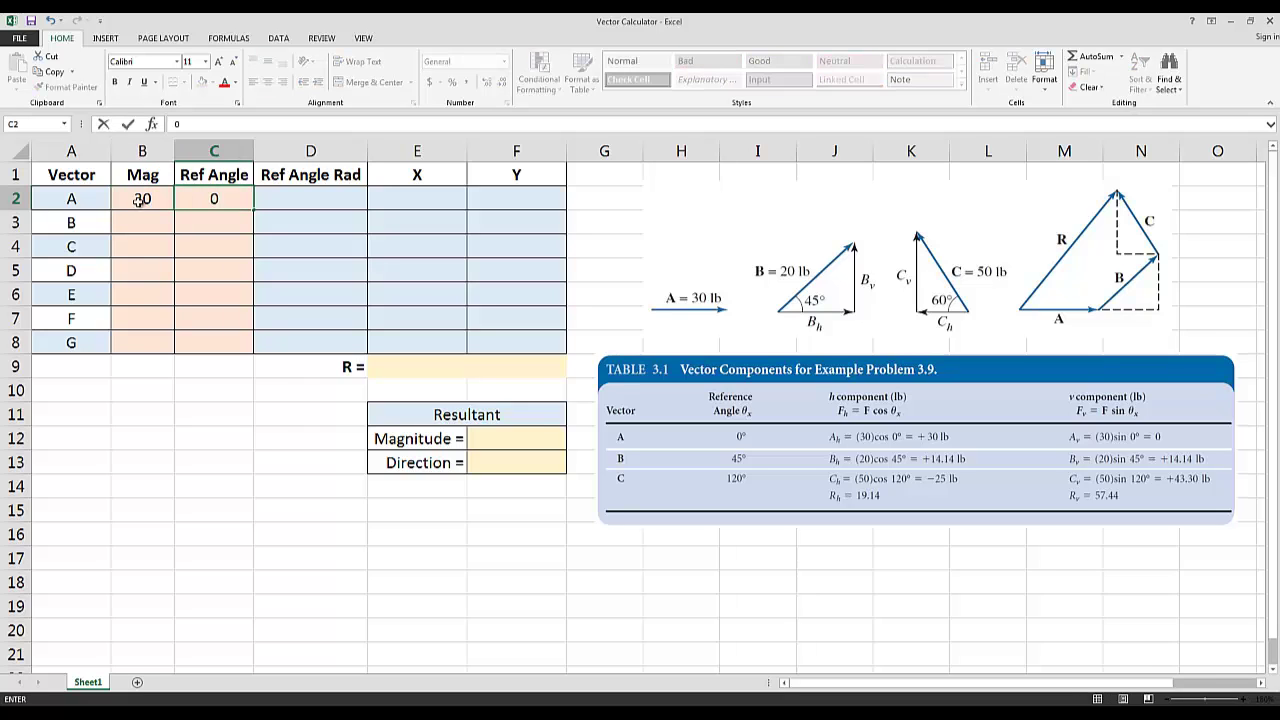
pyautogui.press('Return')
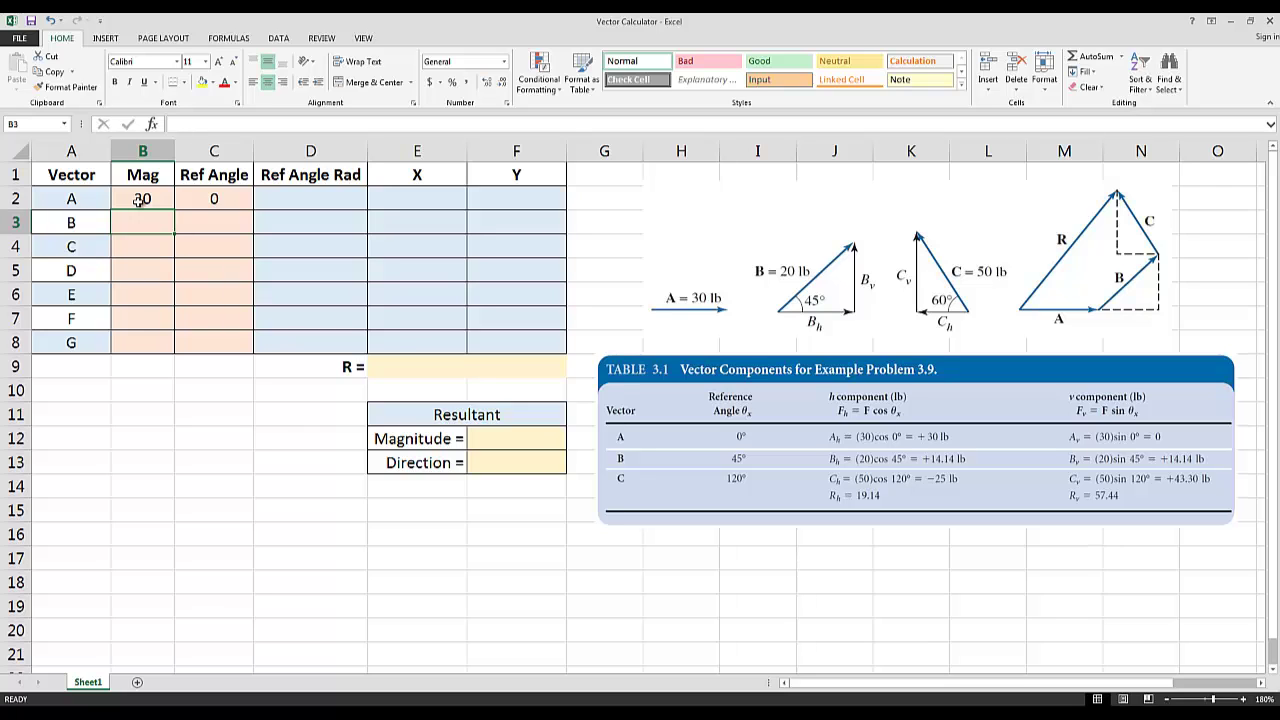
# Enter magnitude 20 and reference angle 45 for vector B, and magnitude 50 and reference angle 120 for vector C
pyautogui.write('20')
pyautogui.press('Tab')
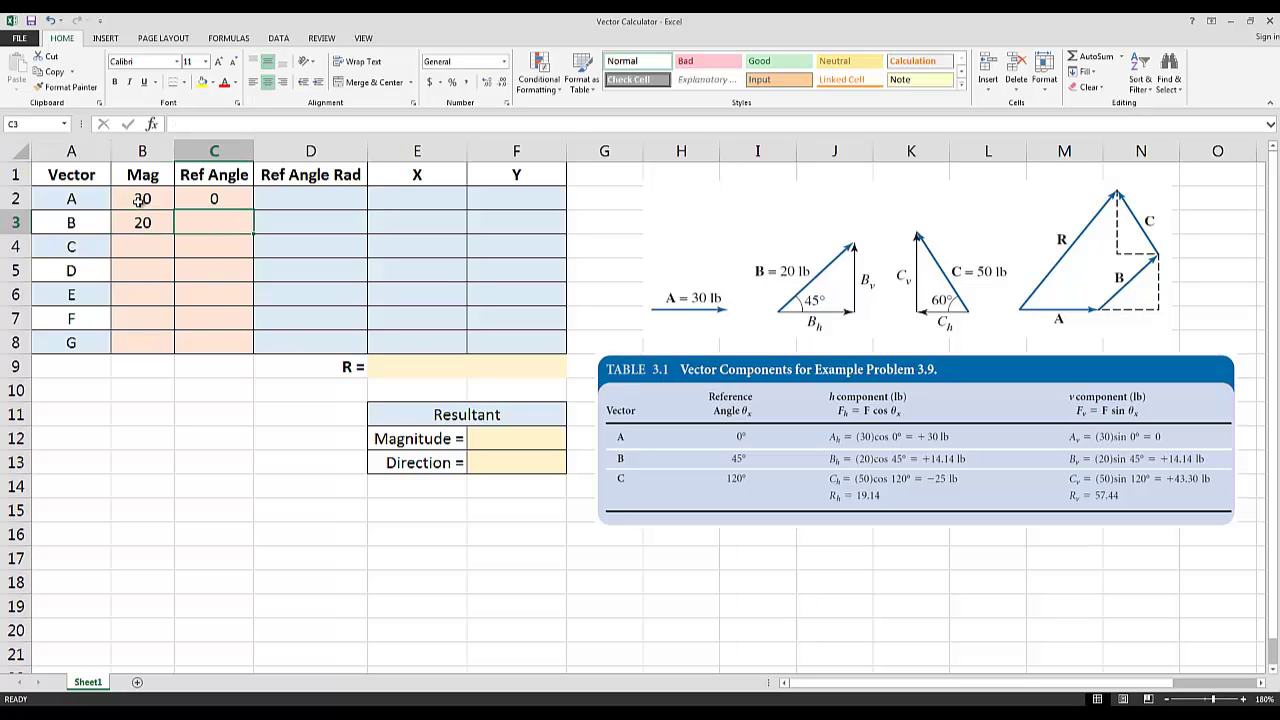
pyautogui.write('45')
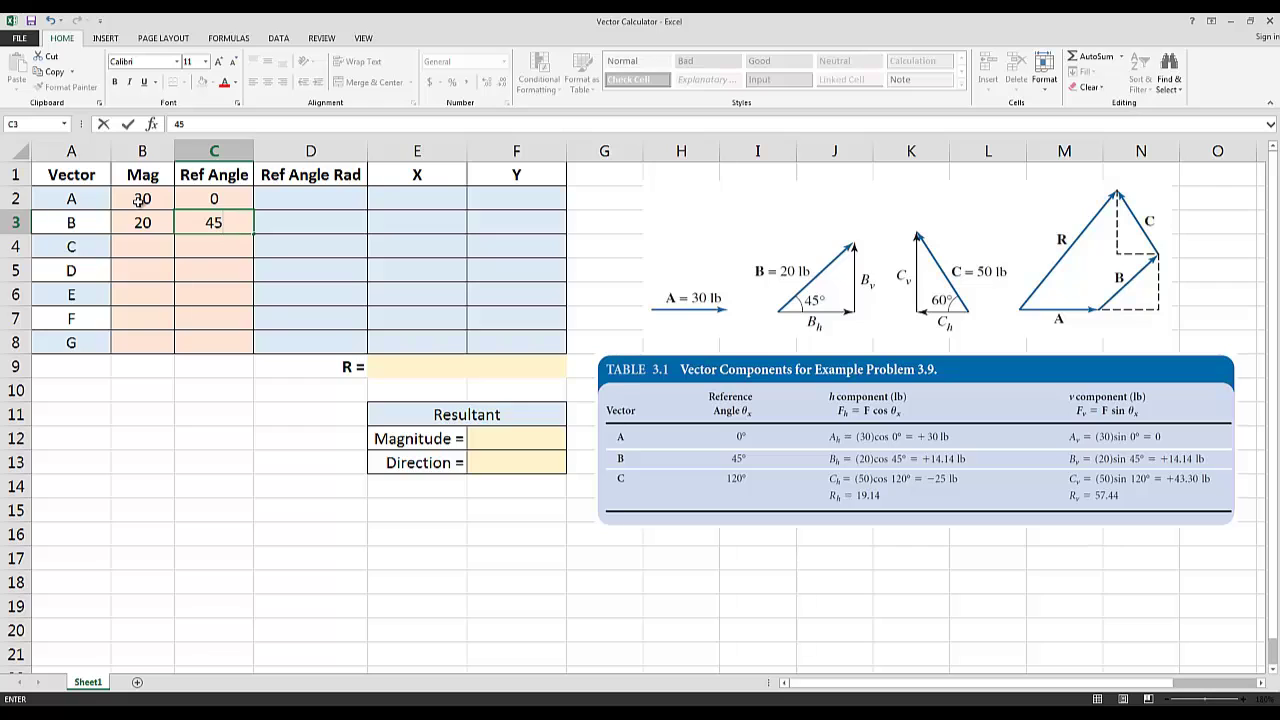
pyautogui.press('Return')
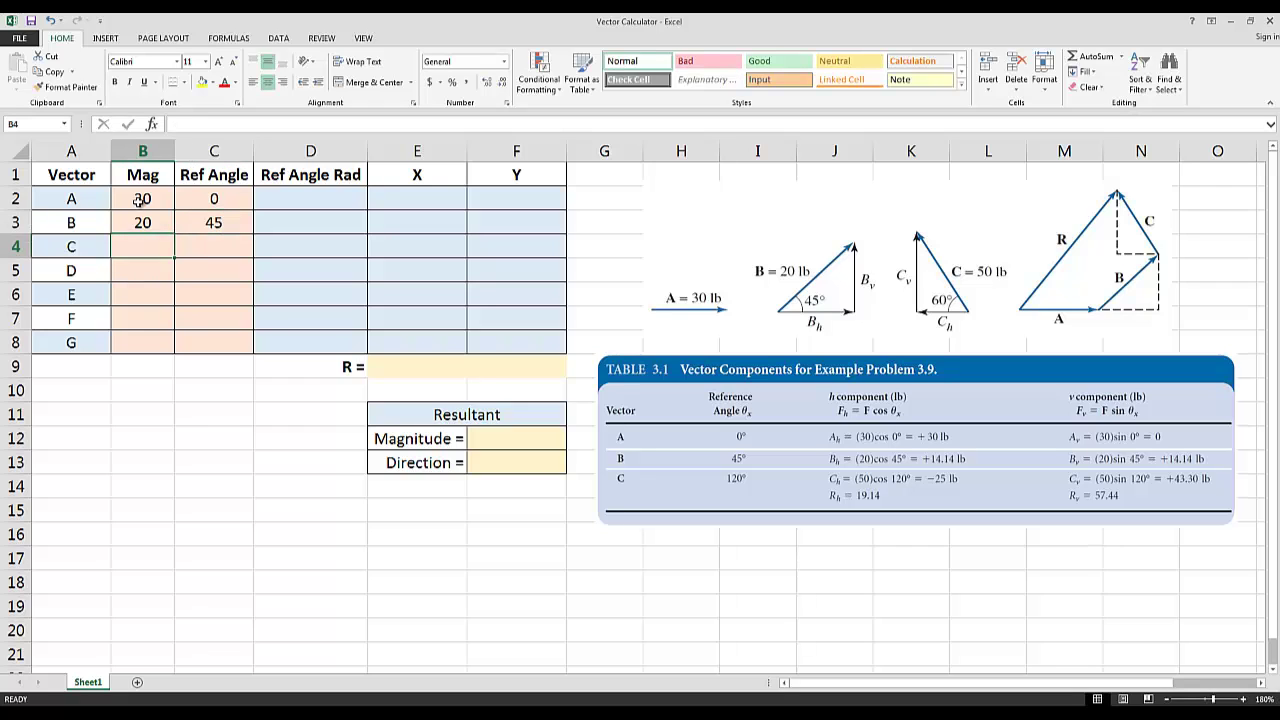
pyautogui.write('50')
pyautogui.press('Tab')
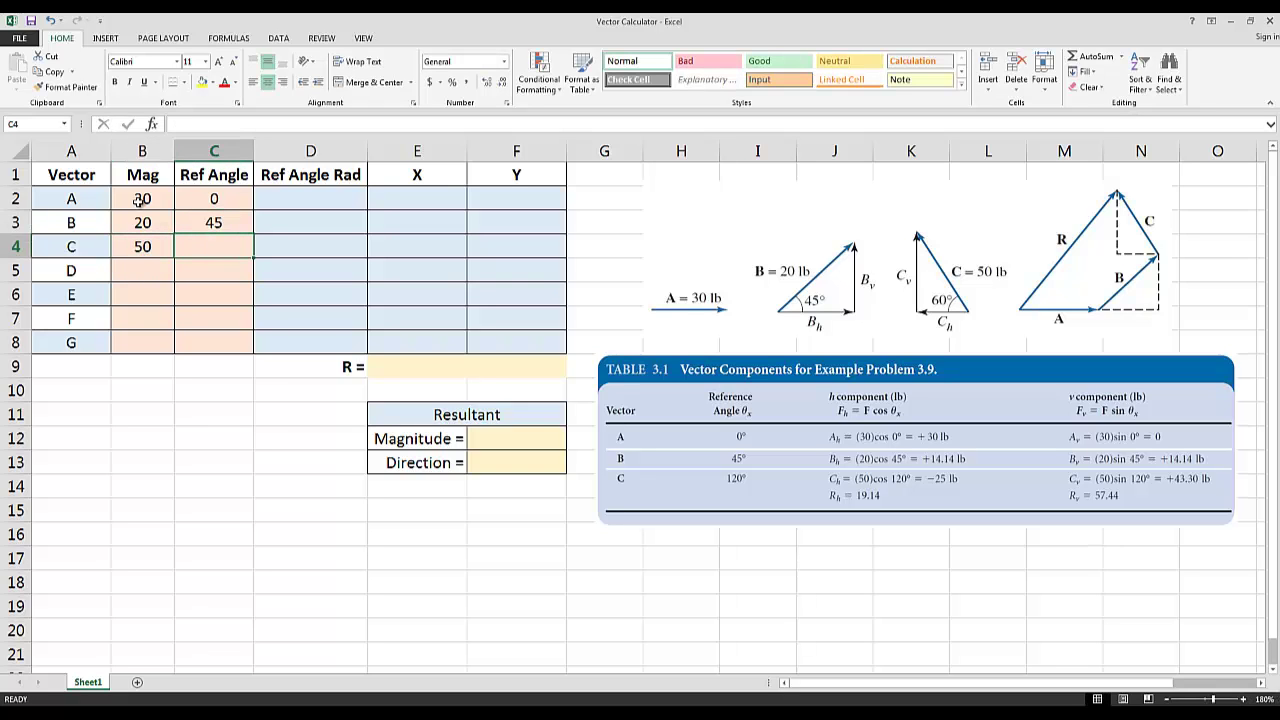
pyautogui.write('120')
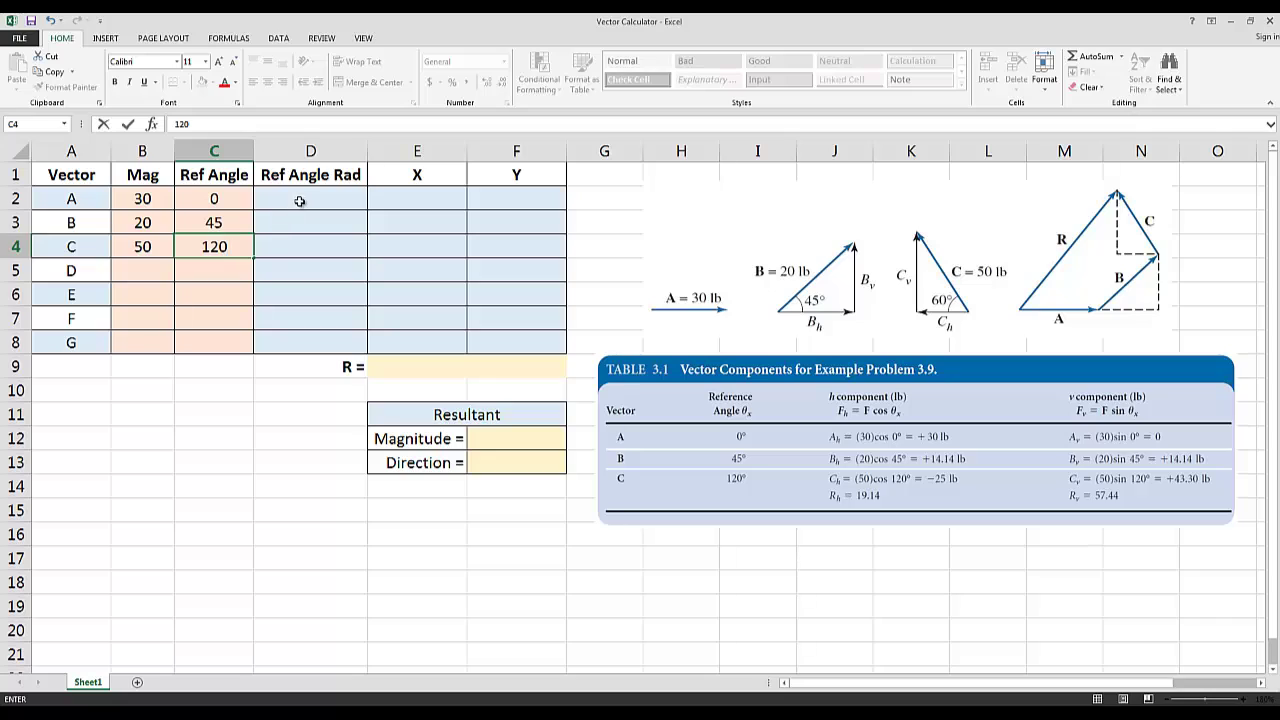
# Enter the formula =RADIANS(C2) in D2 to convert vector A's reference angle to radians
pyautogui.click(294, 198)
pyautogui.doubleClick(294, 198)
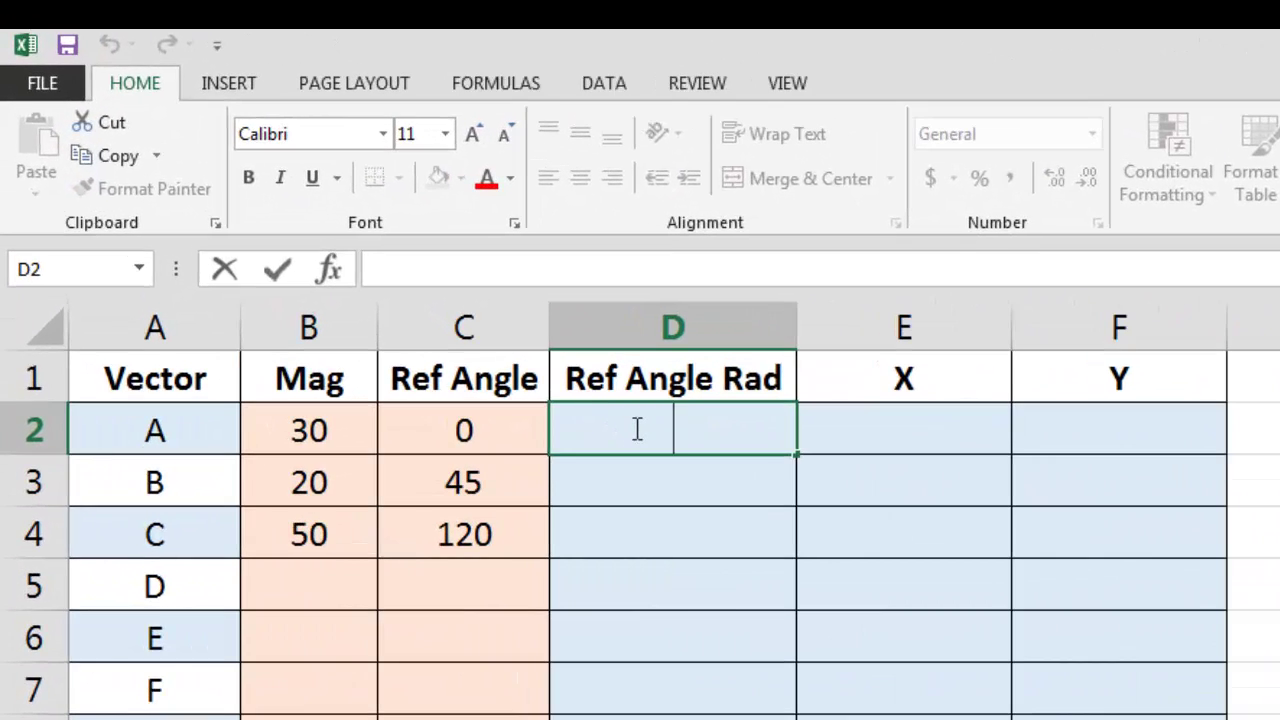
pyautogui.write('=radians')
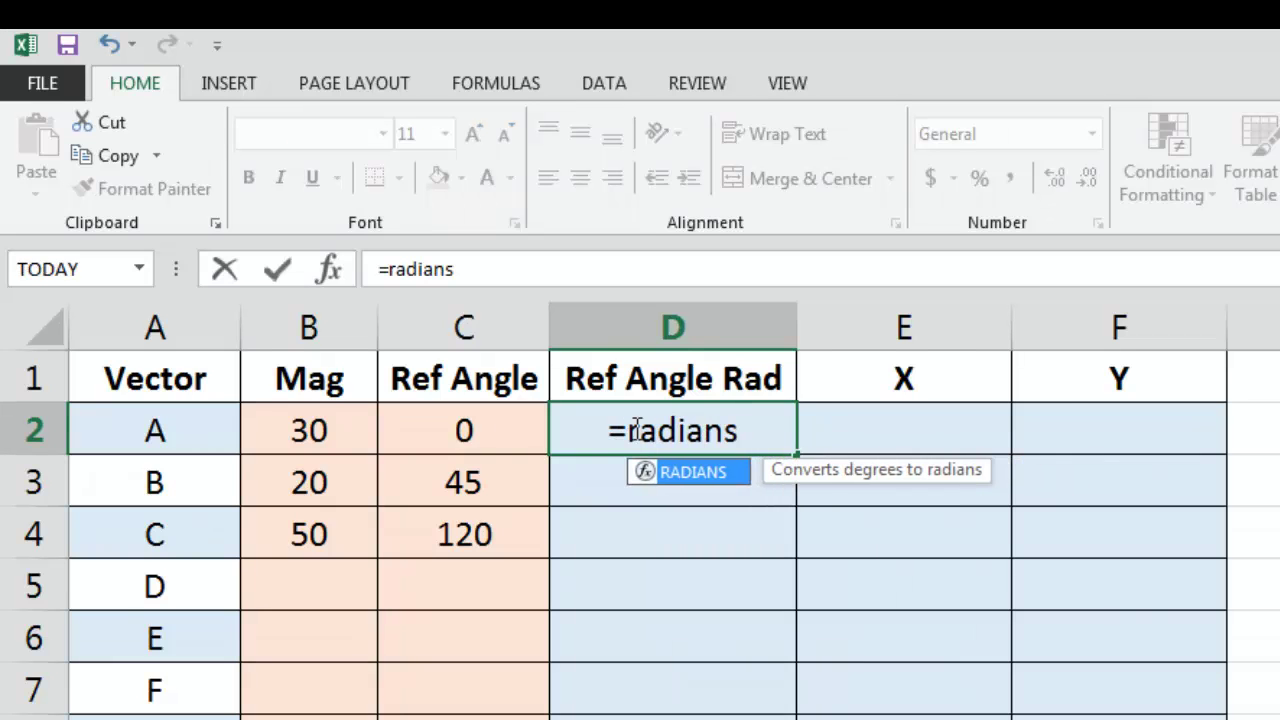
pyautogui.write('(')
pyautogui.click(463, 430)
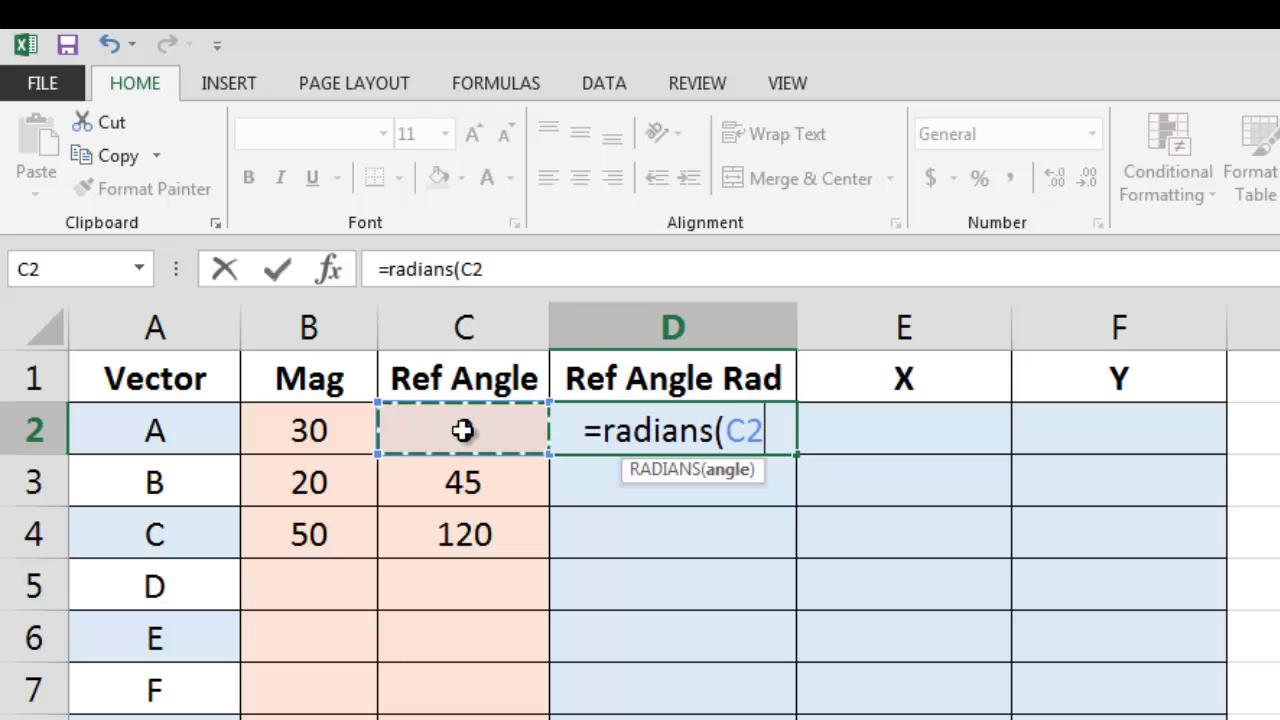
pyautogui.write(')')
pyautogui.press('Return')
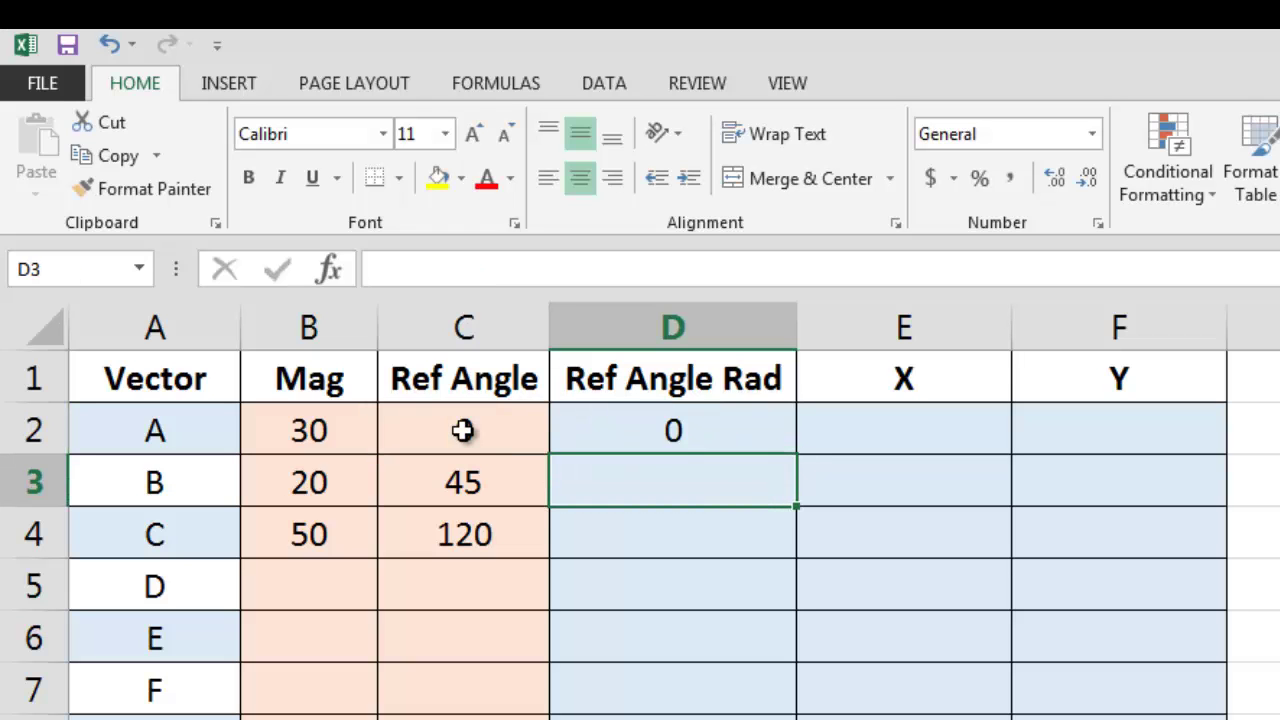
# Fill the radians formula from D2 down through D8 for vectors B to G
pyautogui.click(680, 430)
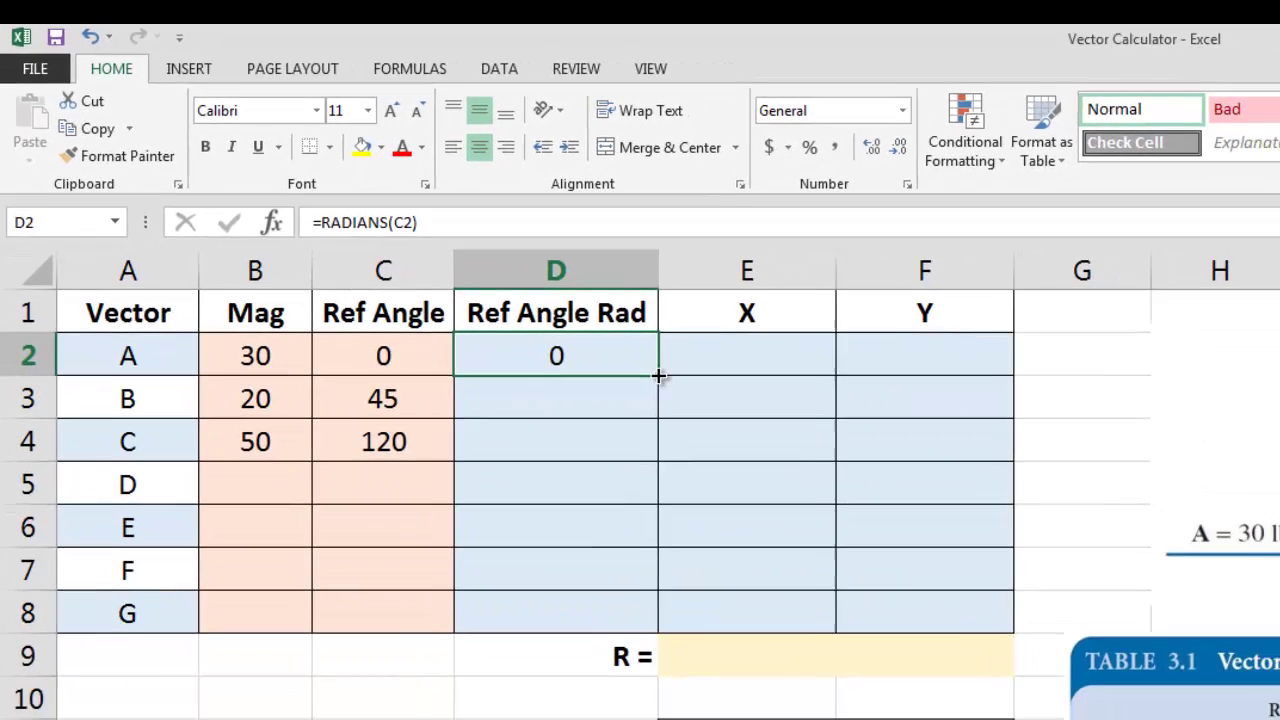
pyautogui.moveTo(797, 461); pyautogui.dragTo(786, 719)
pyautogui.moveTo(634, 598); pyautogui.dragTo(632, 606)
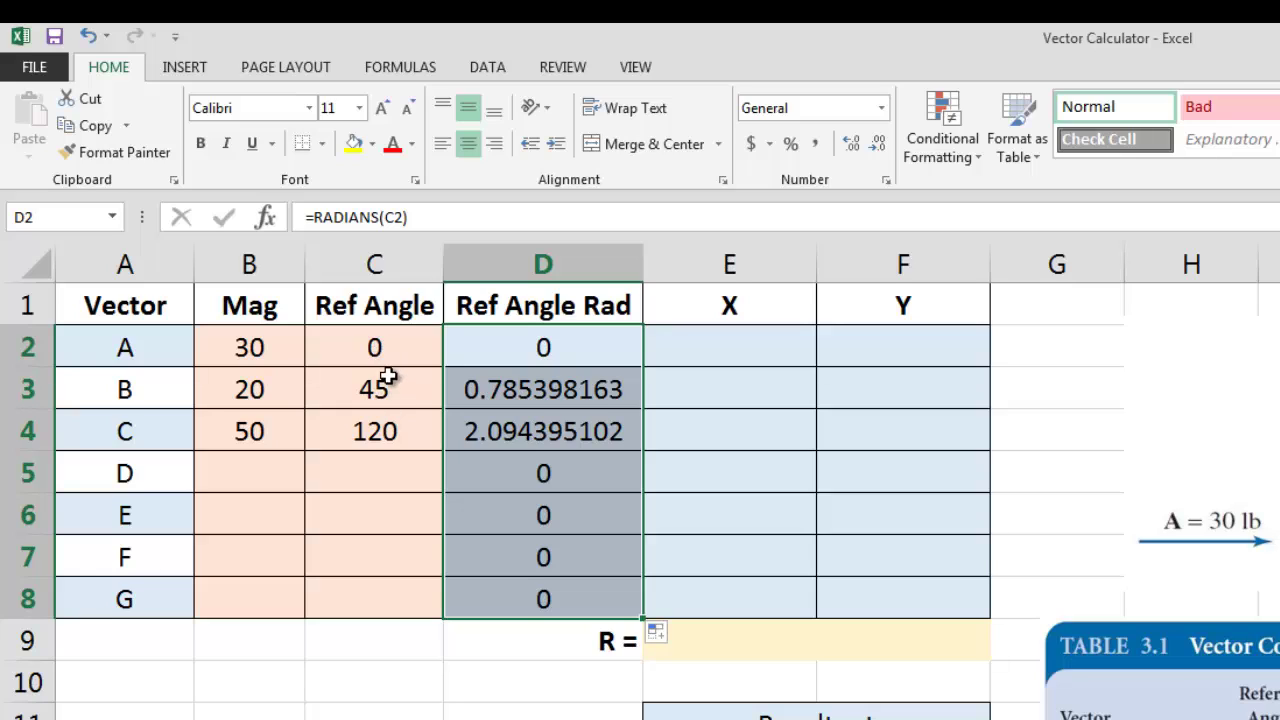
pyautogui.click(530, 350)
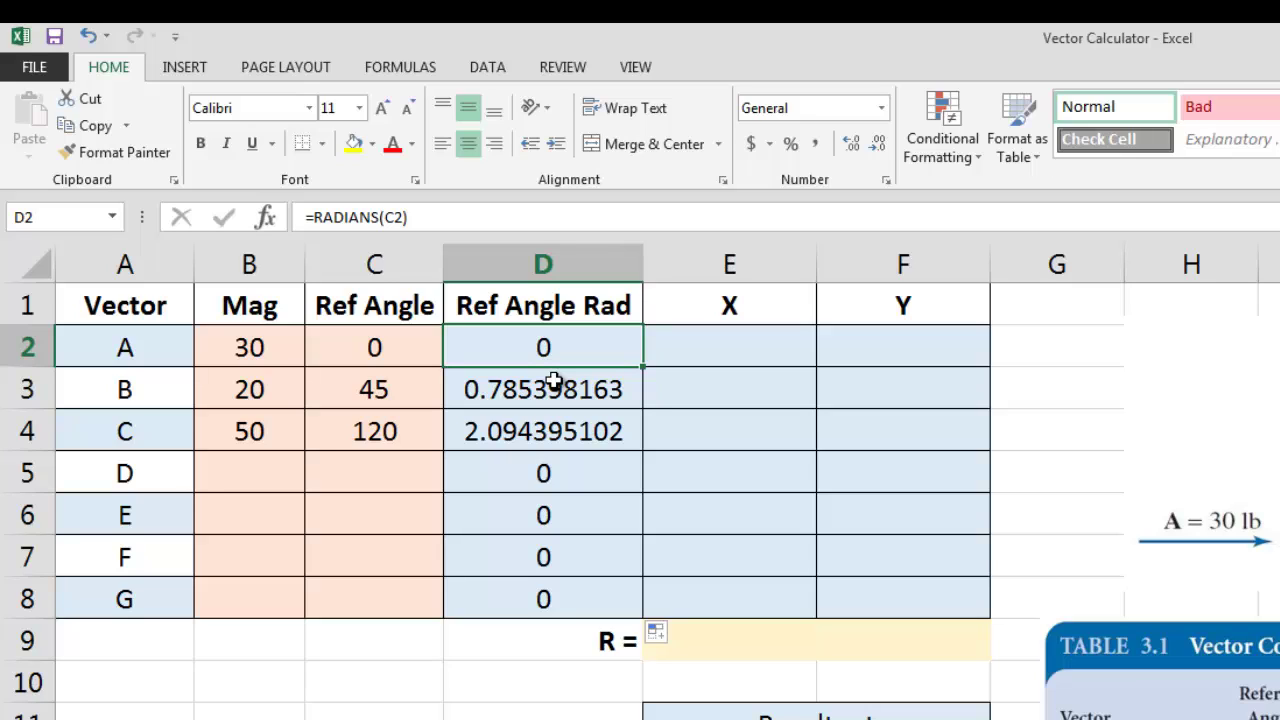
# Enter the formula =B2*(COS(D2)) in E2 to calculate vector A's X component
pyautogui.doubleClick(742, 353)
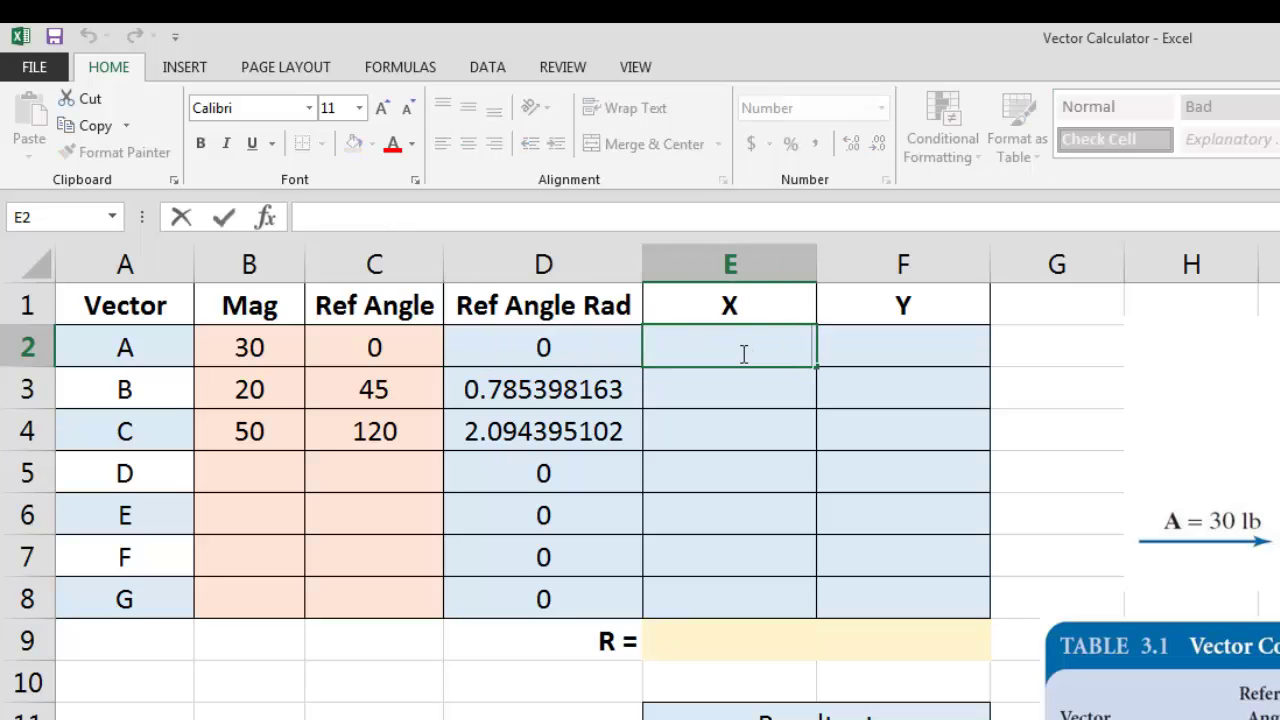
pyautogui.write('=')
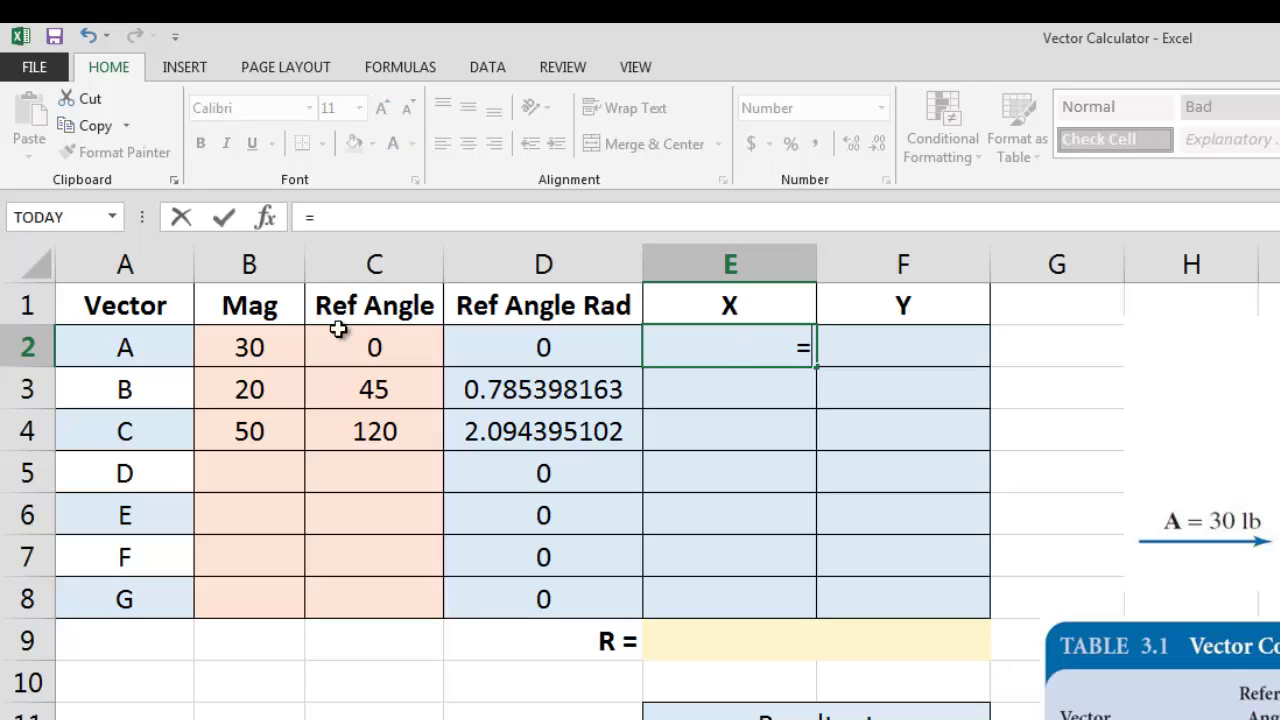
pyautogui.click(281, 346)
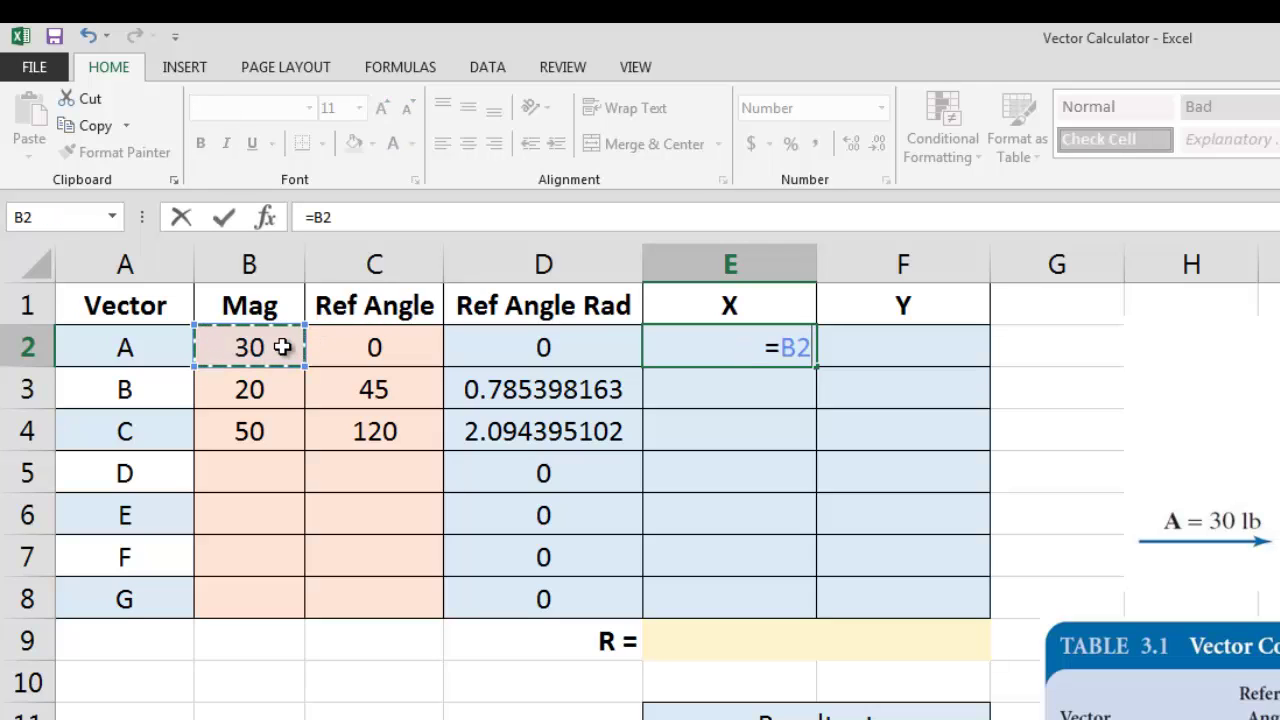
pyautogui.write('*')
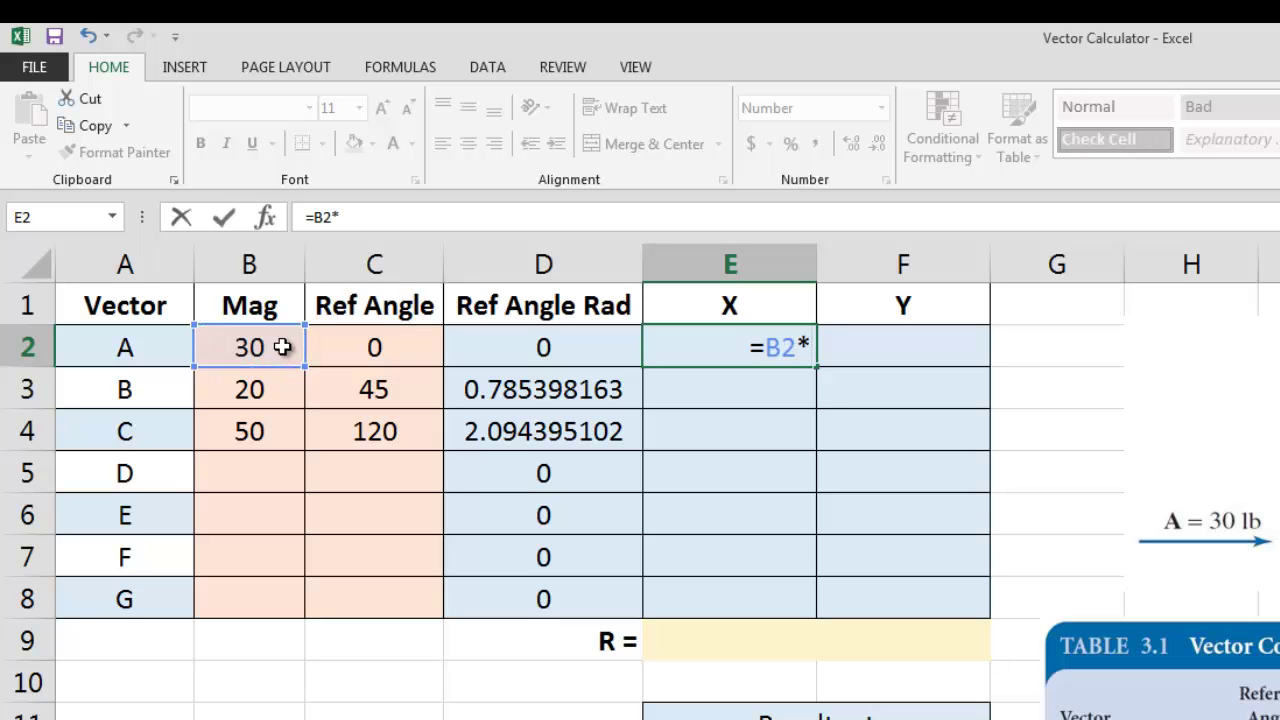
pyautogui.write('(cos')
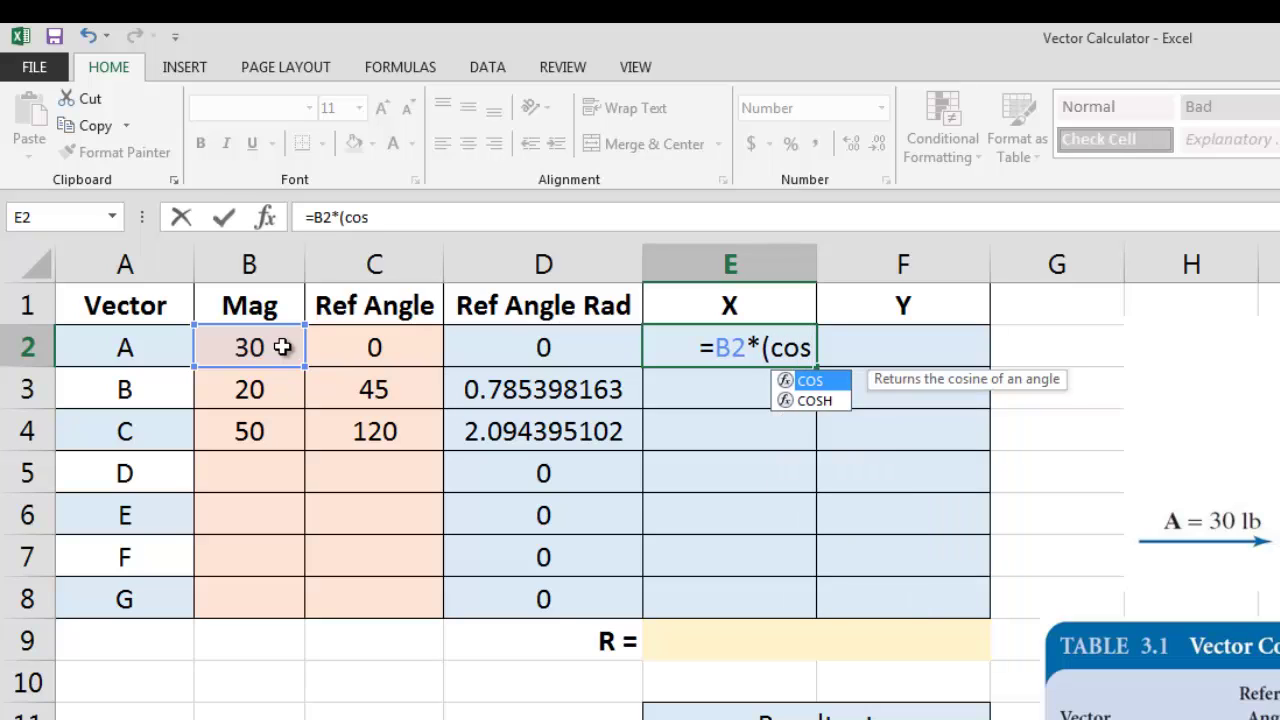
pyautogui.write('(')
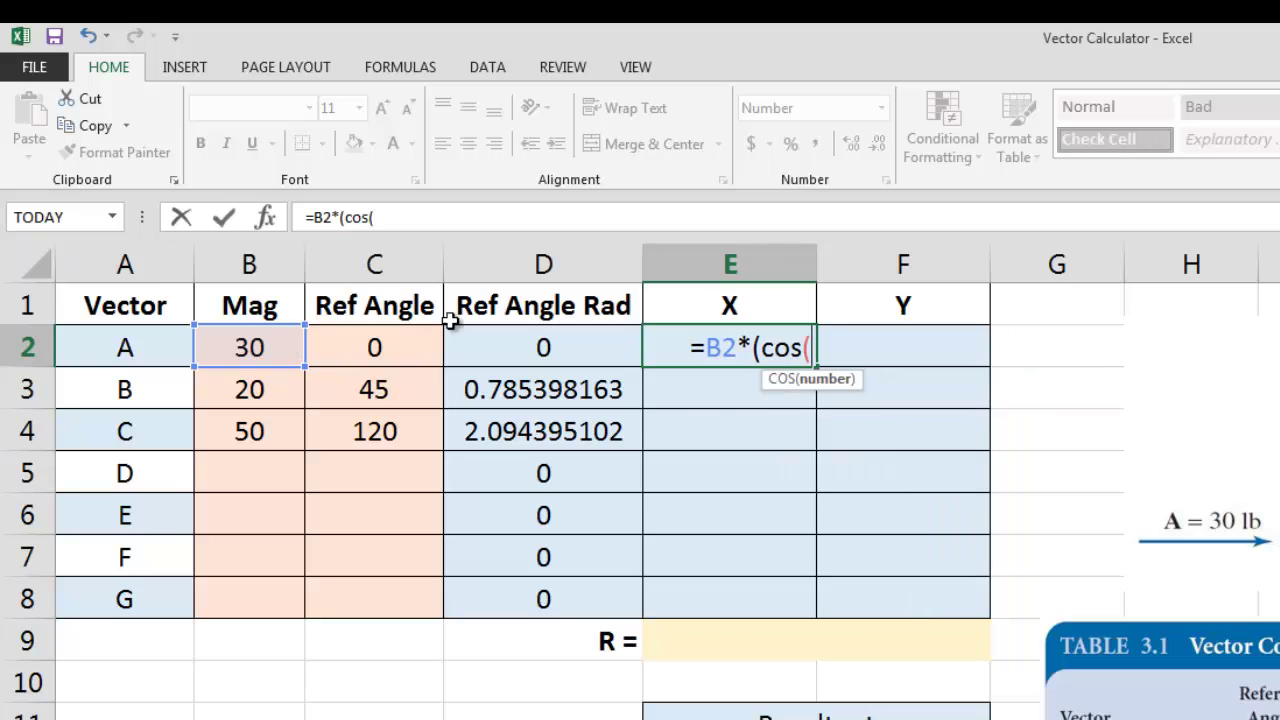
pyautogui.click(519, 350)
pyautogui.write('))')
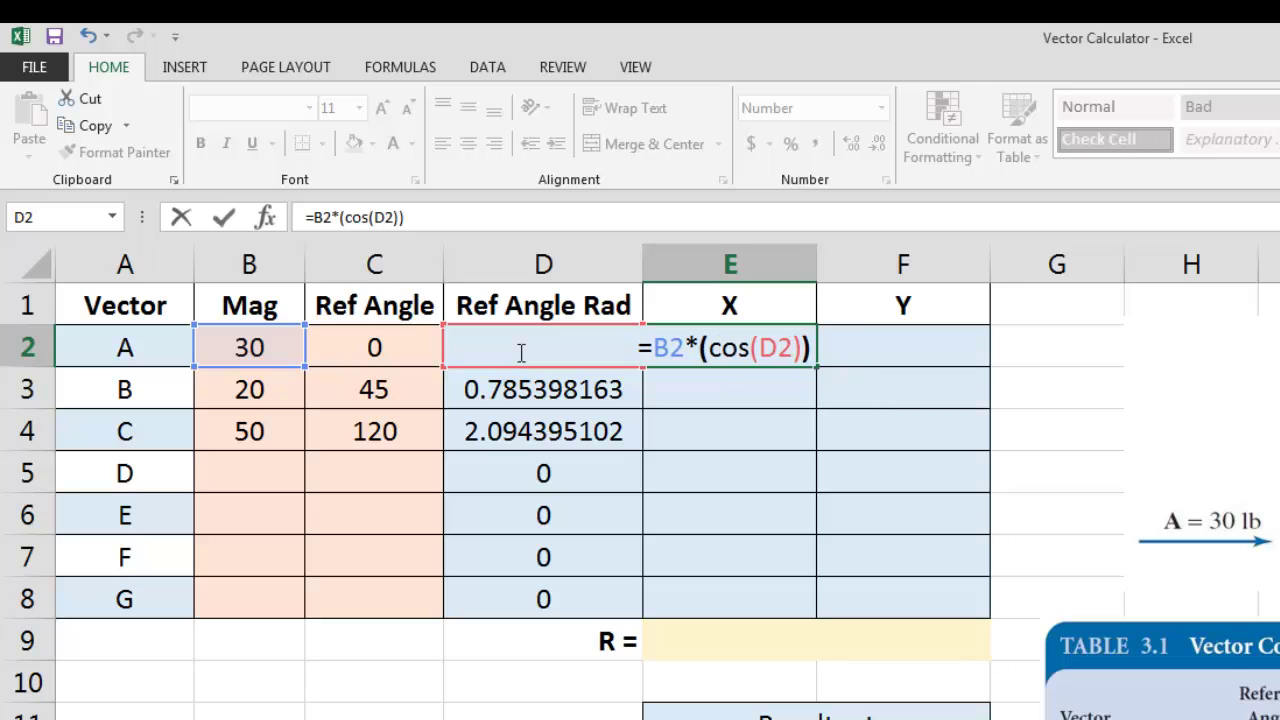
pyautogui.press('Return')
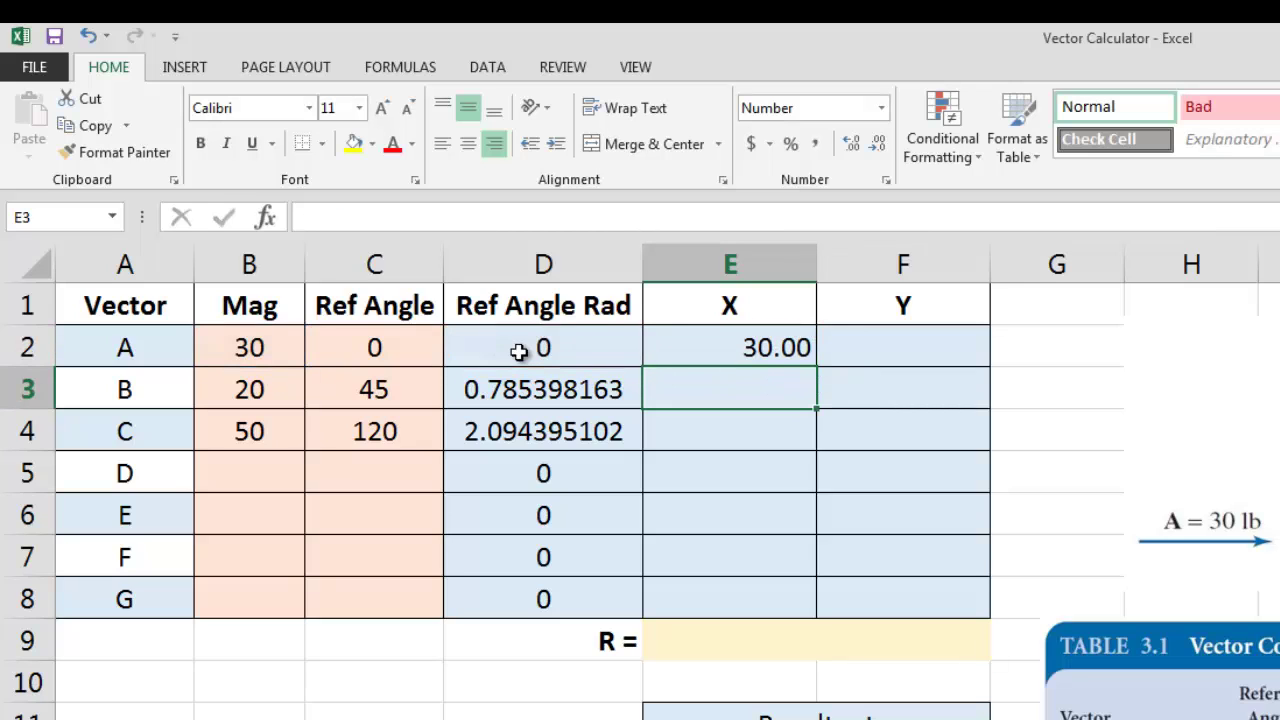
# Fill the X component formula from E2 down through E8 for the remaining vectors
pyautogui.click(705, 343)
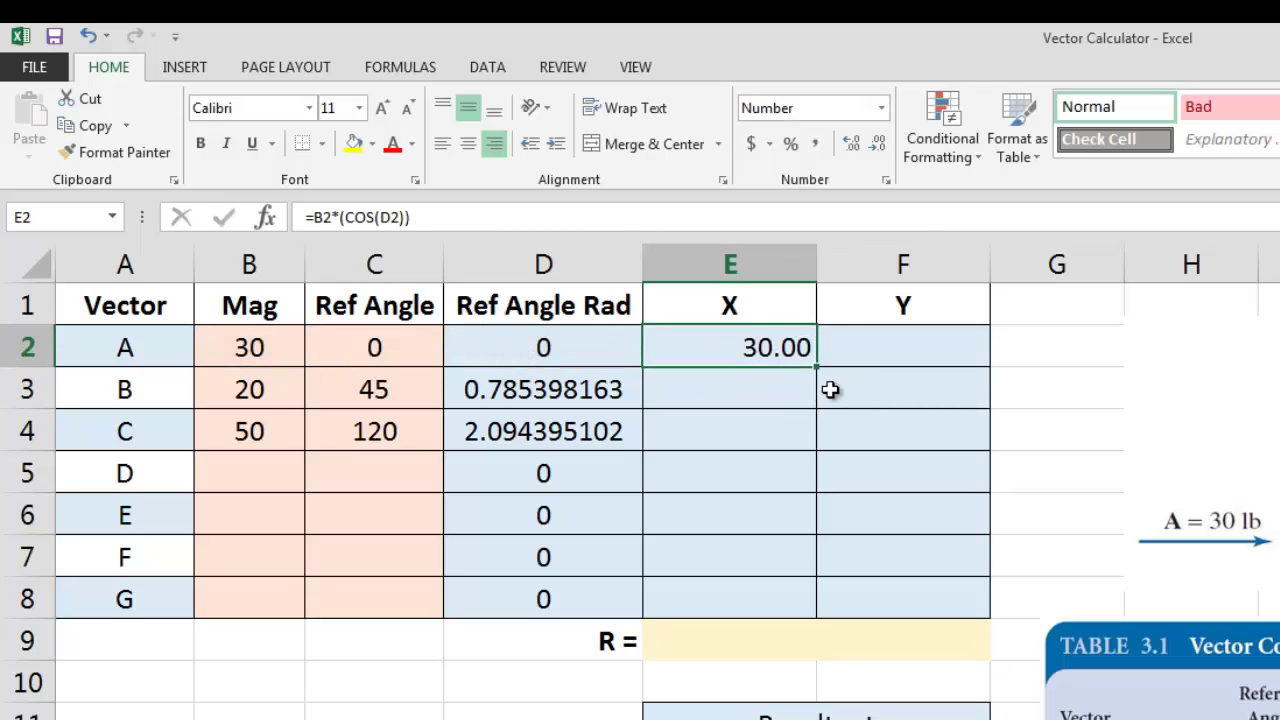
pyautogui.moveTo(816, 367); pyautogui.dragTo(814, 616)
pyautogui.click(830, 463)
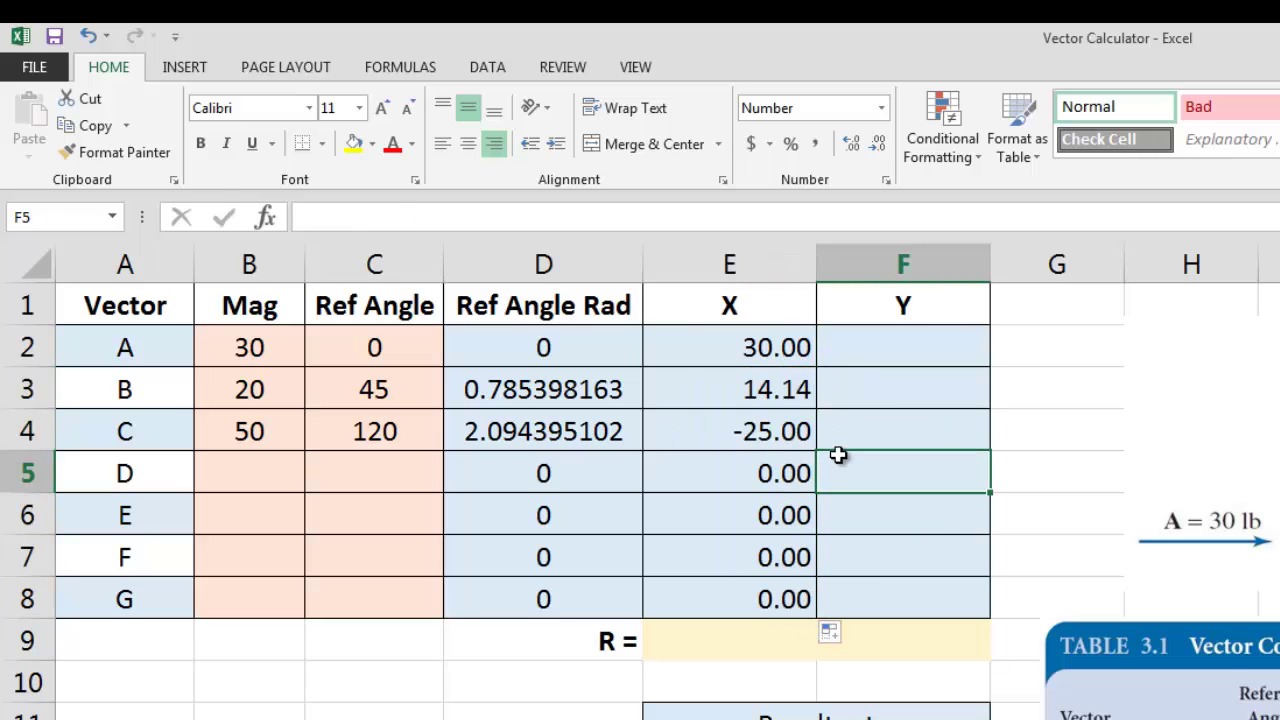
# Enter the formula =B2*(SIN(D2)) in F2 to calculate vector A's Y component
pyautogui.doubleClick(899, 356)
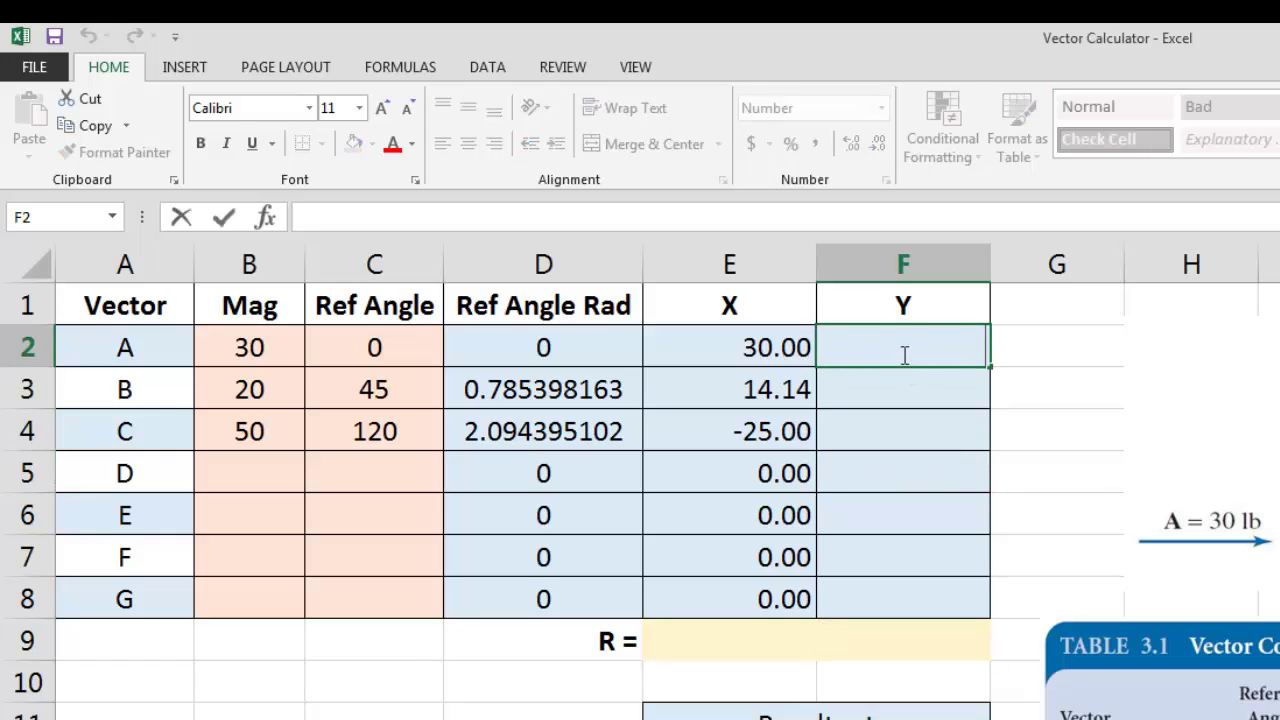
pyautogui.write('=')
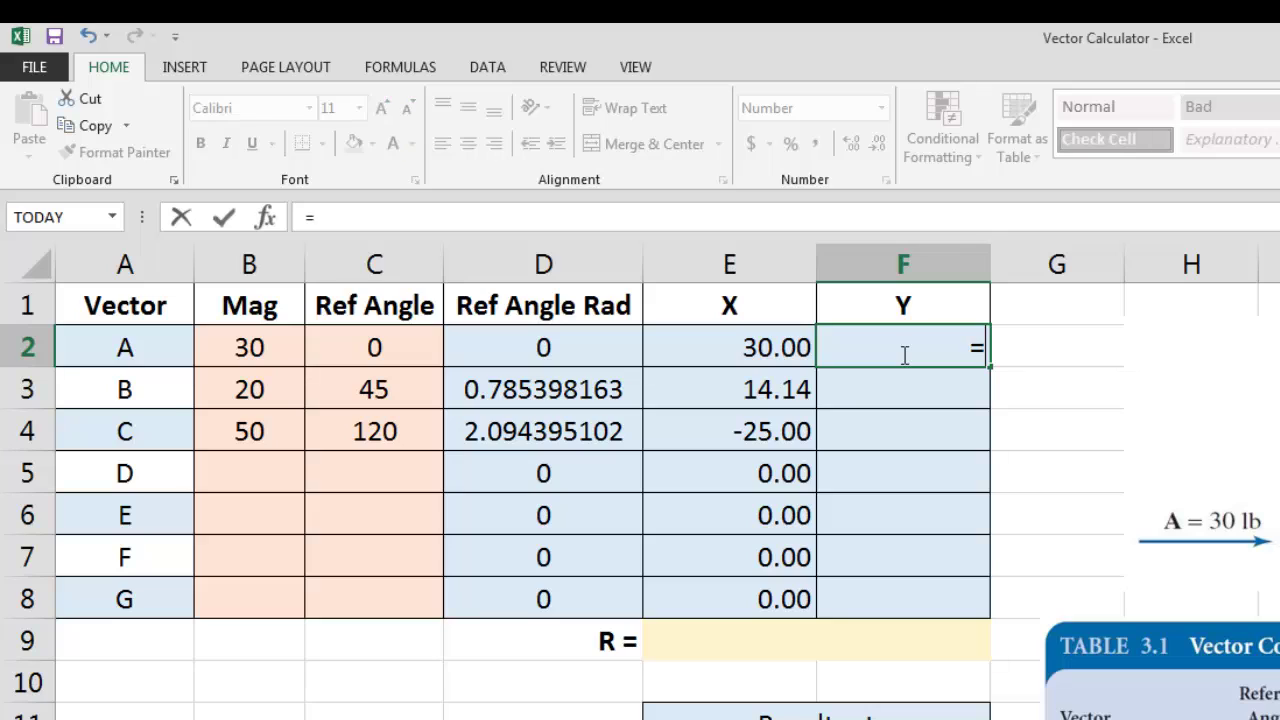
pyautogui.click(281, 347)
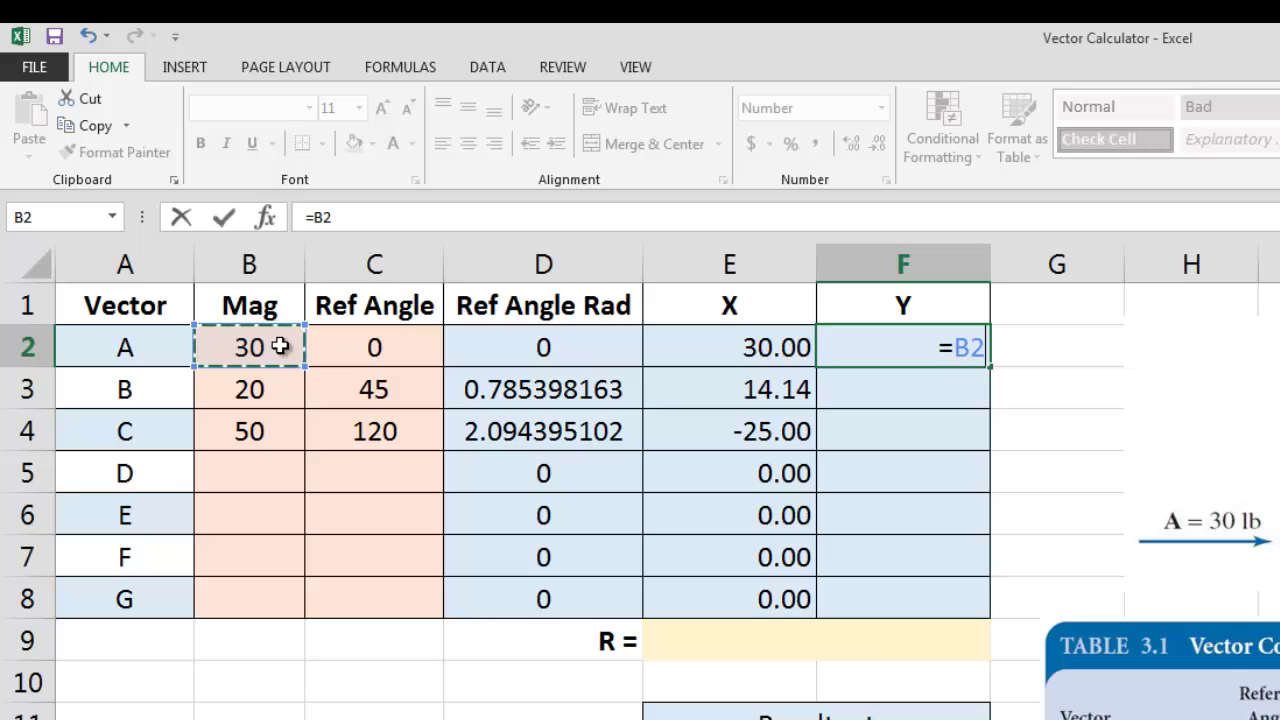
pyautogui.write('*(')
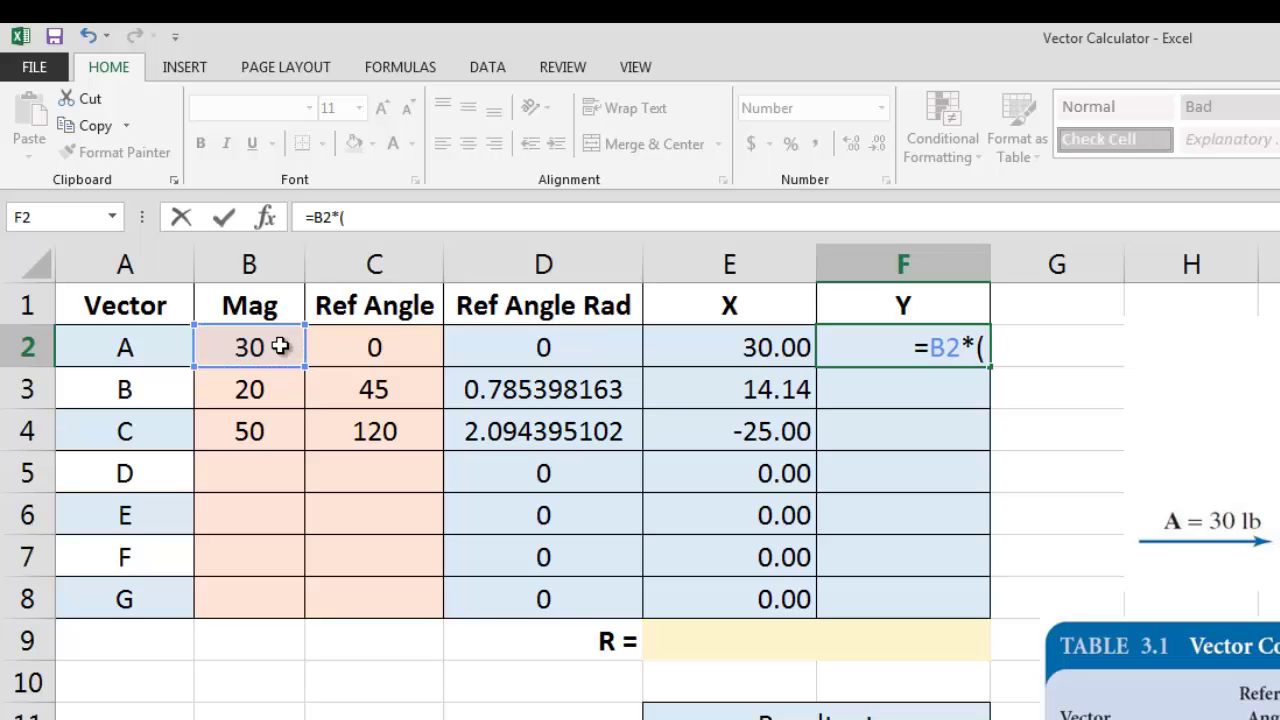
pyautogui.write('s')
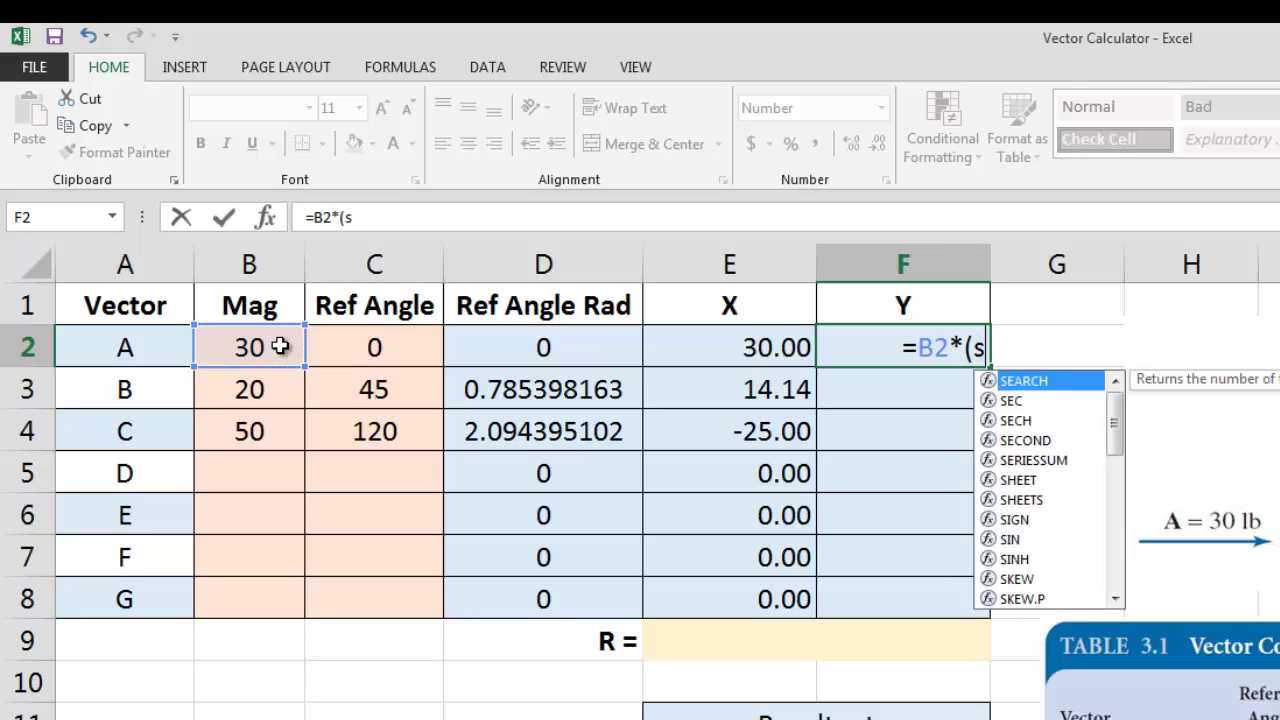
pyautogui.write('in(')
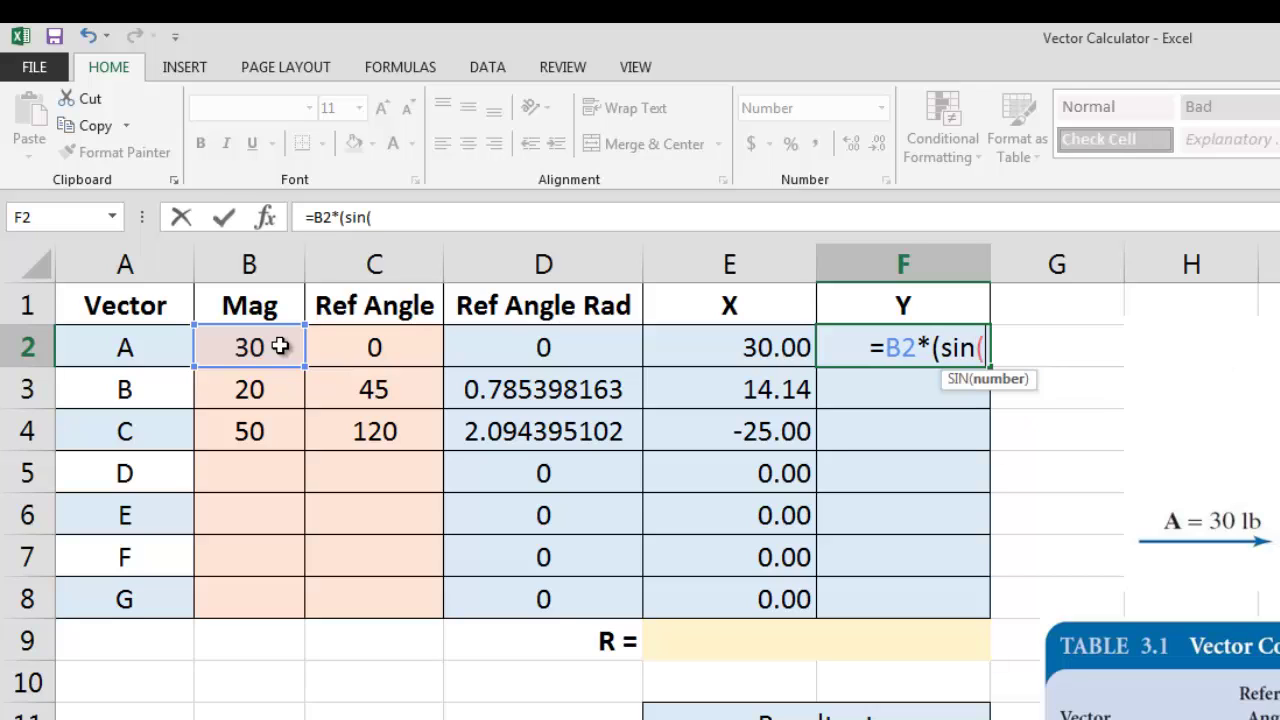
pyautogui.click(537, 347)
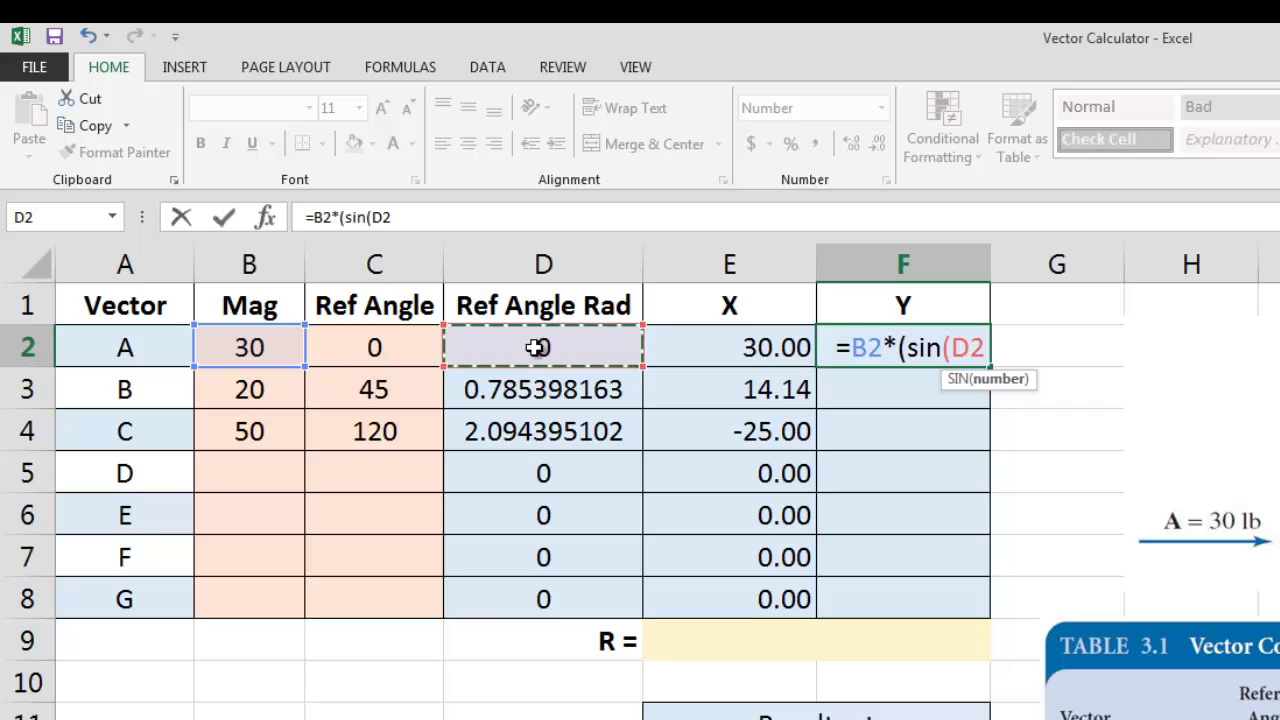
pyautogui.write('))')
pyautogui.press('Return')
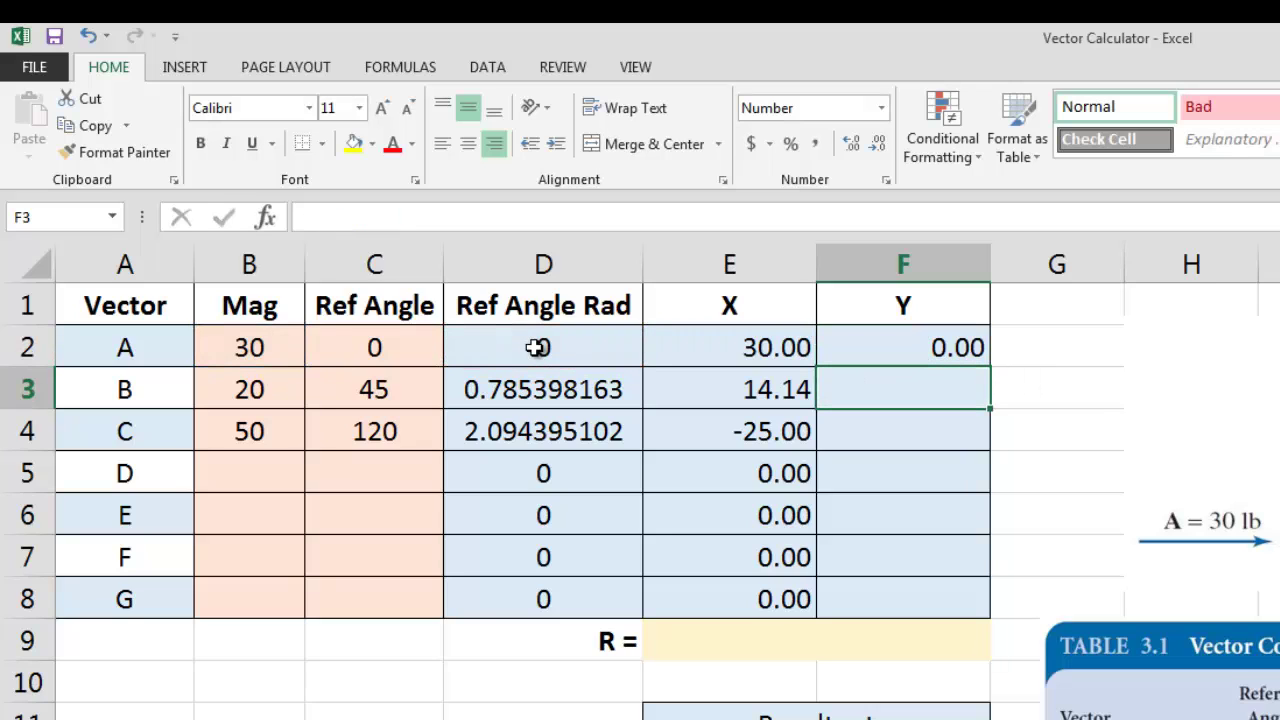
# Fill the Y component formula from F2 down through F8 for the remaining vectors
pyautogui.click(887, 344)
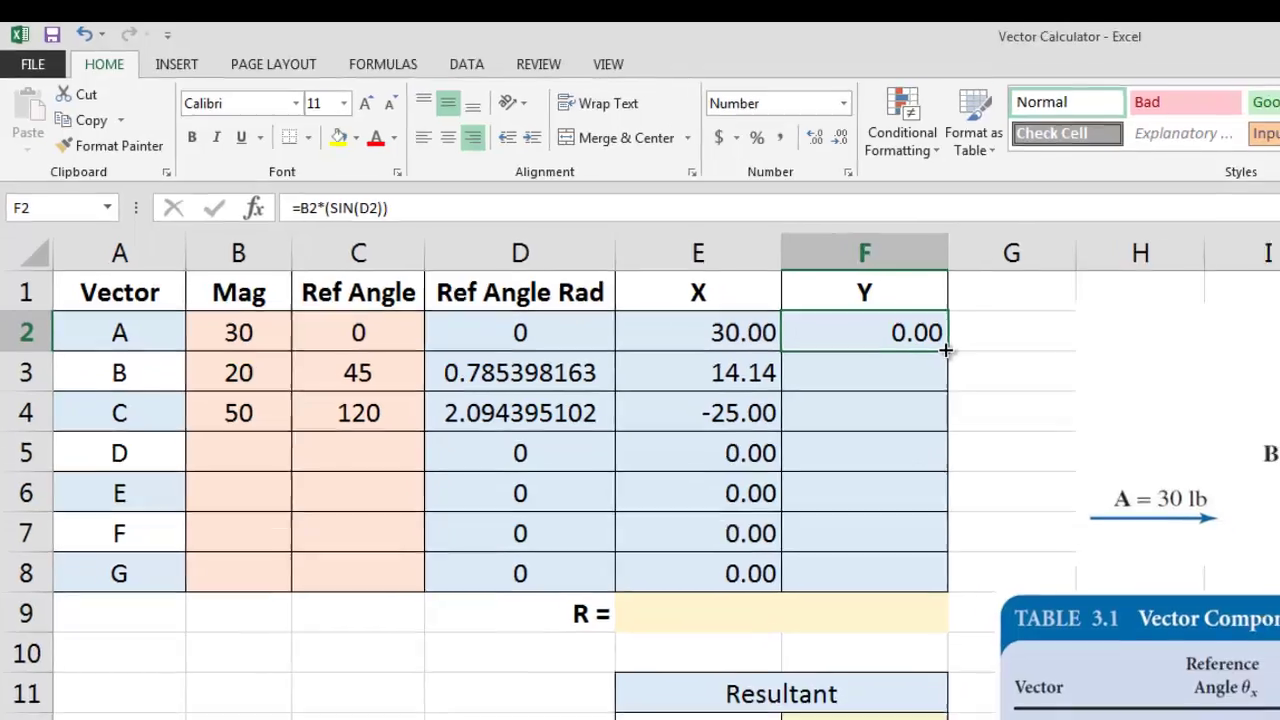
pyautogui.moveTo(990, 368); pyautogui.dragTo(963, 602)
pyautogui.moveTo(715, 446); pyautogui.dragTo(713, 450)
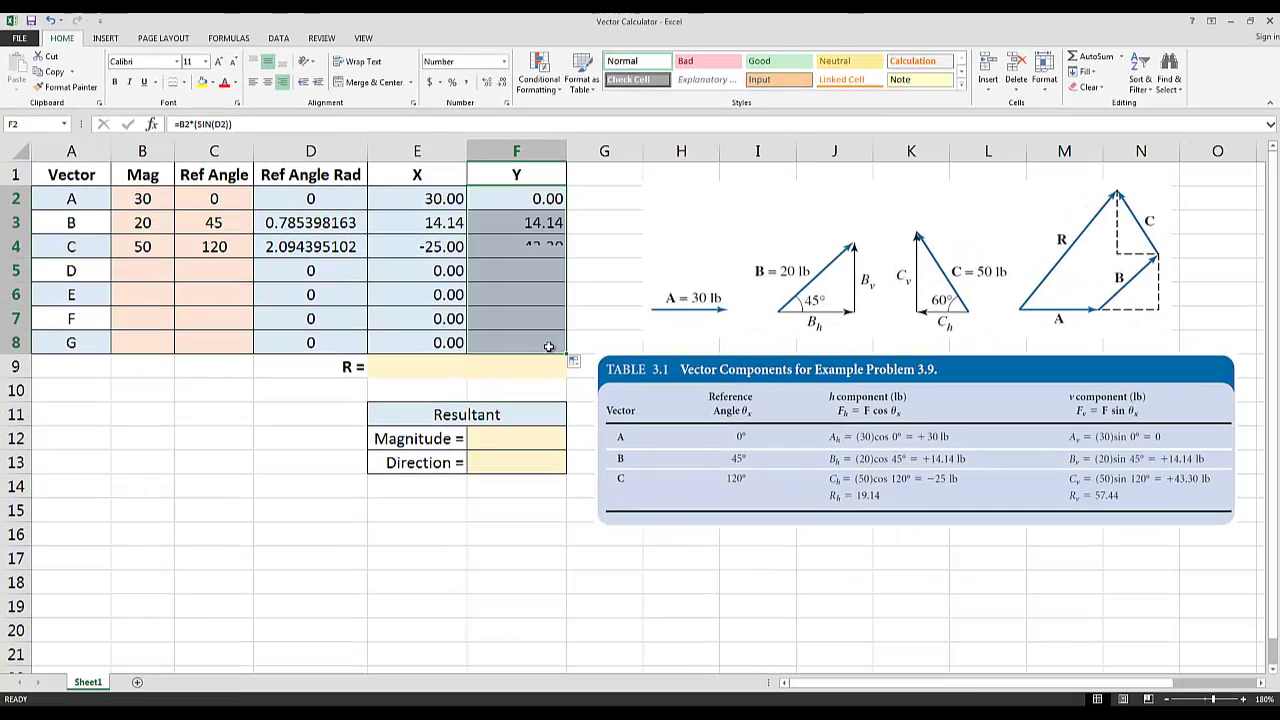
# Sum the X components E2:E8 in cell E9 with AutoSum
pyautogui.click(640, 410)
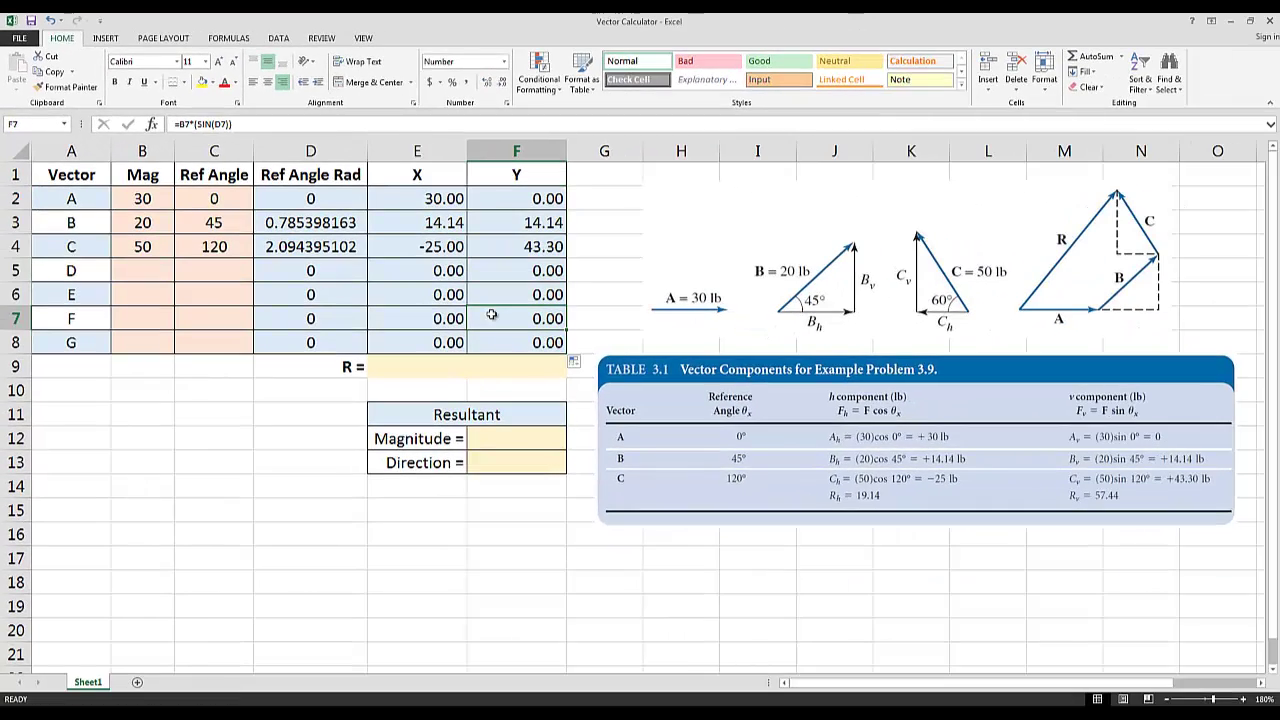
pyautogui.click(406, 368)
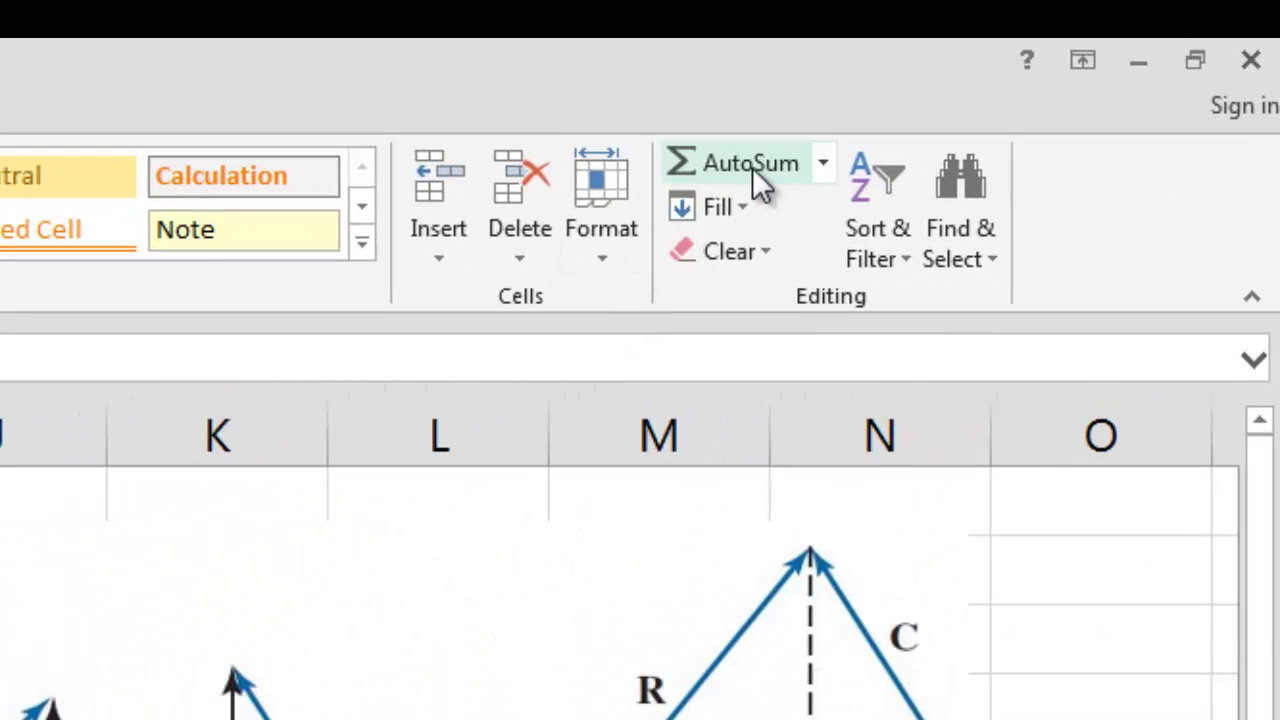
pyautogui.click(752, 167)
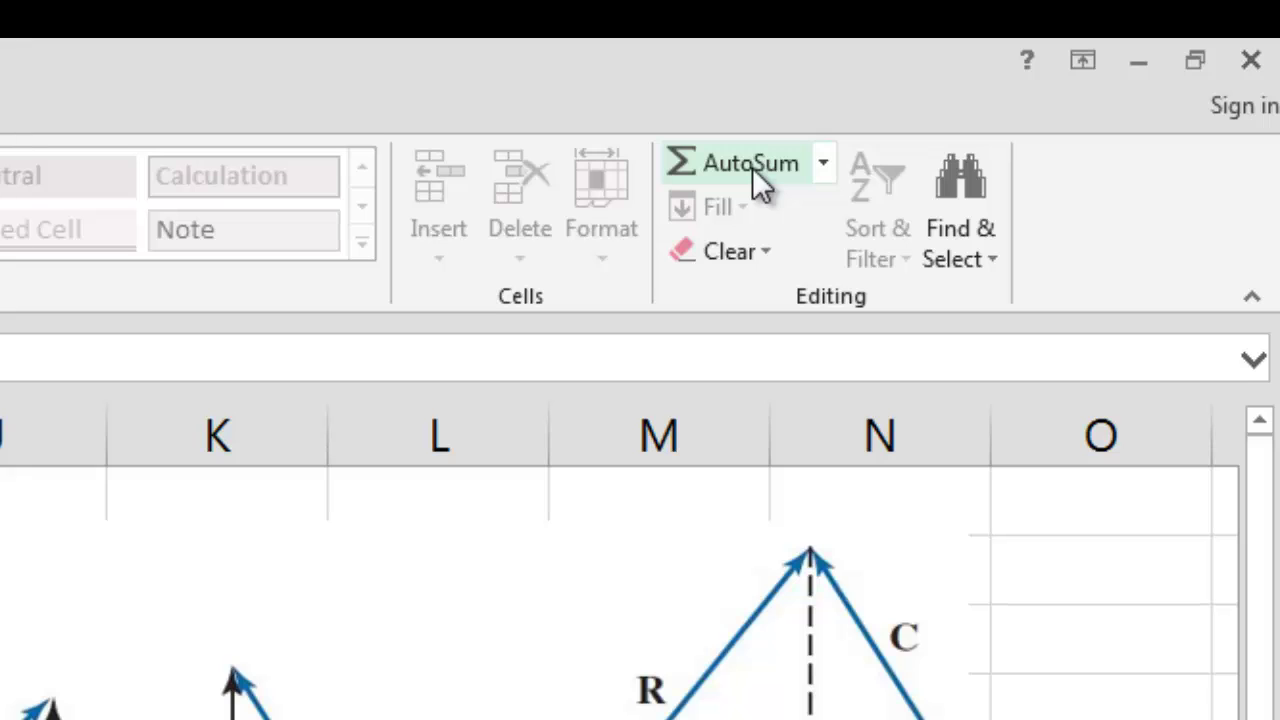
pyautogui.press('Return')
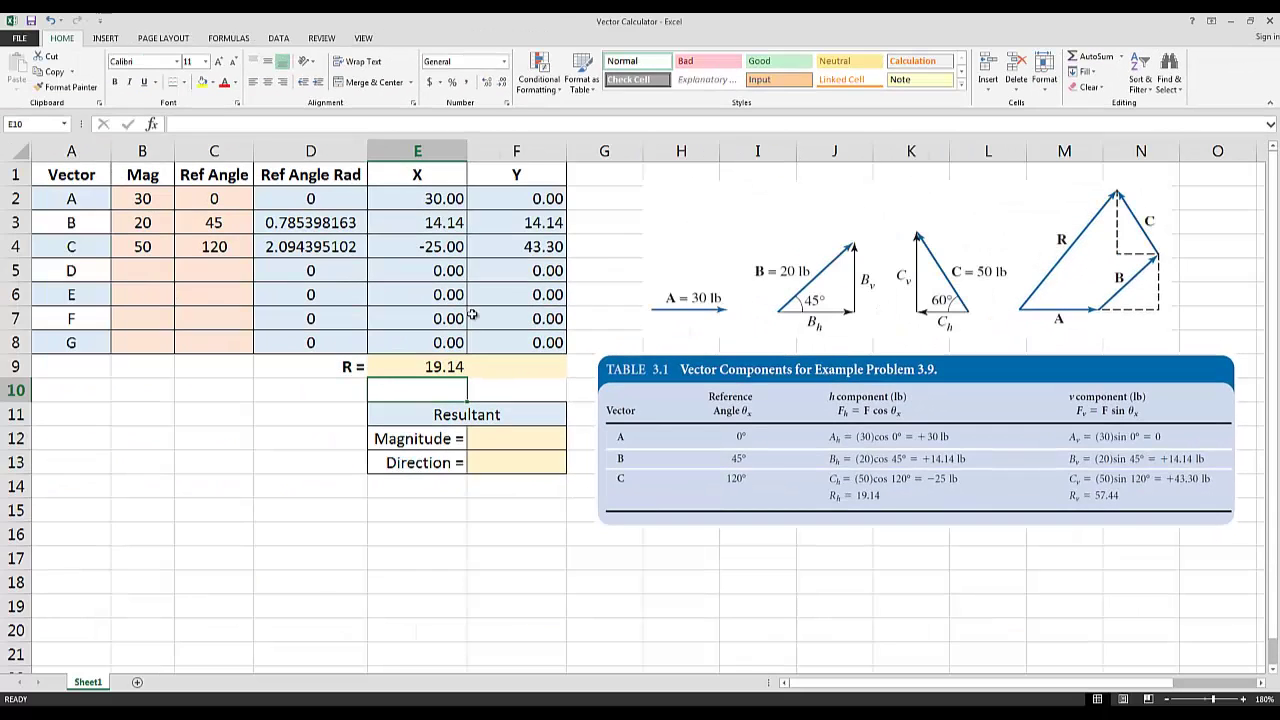
# Fill the X sum formula from E9 across to F9 to total the Y components
pyautogui.click(440, 367)
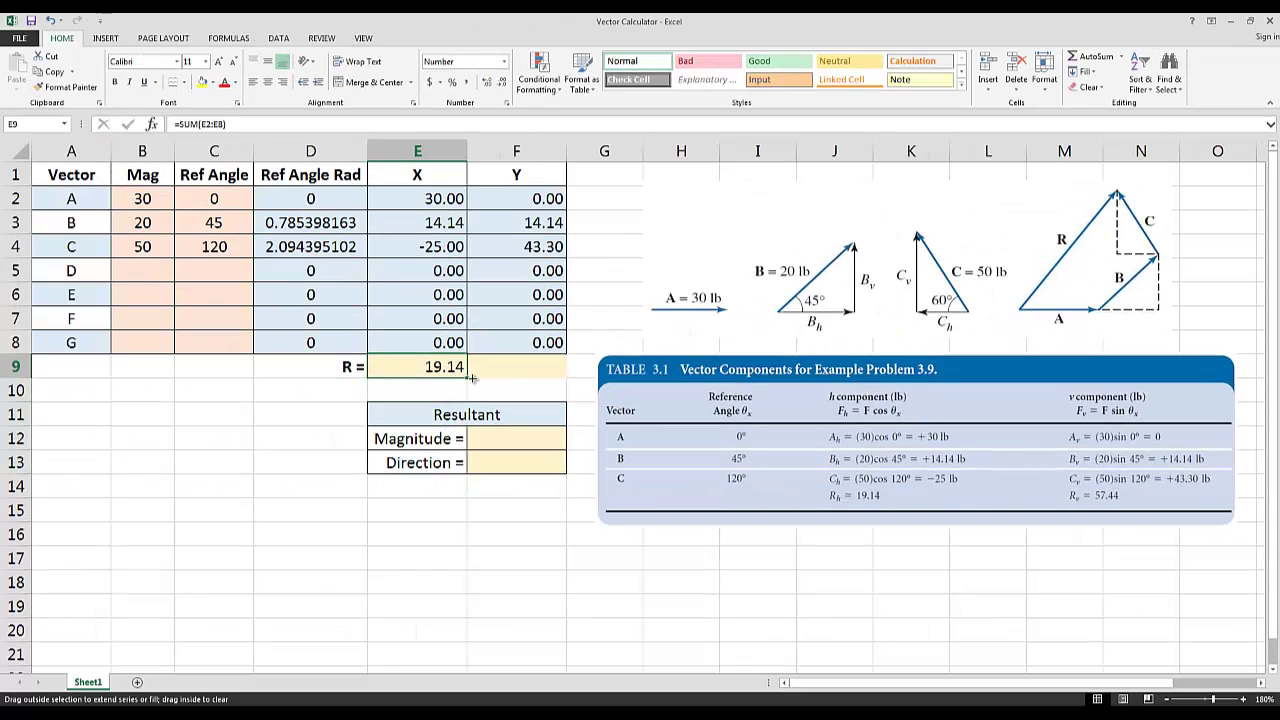
pyautogui.moveTo(472, 377); pyautogui.dragTo(514, 367)
pyautogui.click(470, 365)
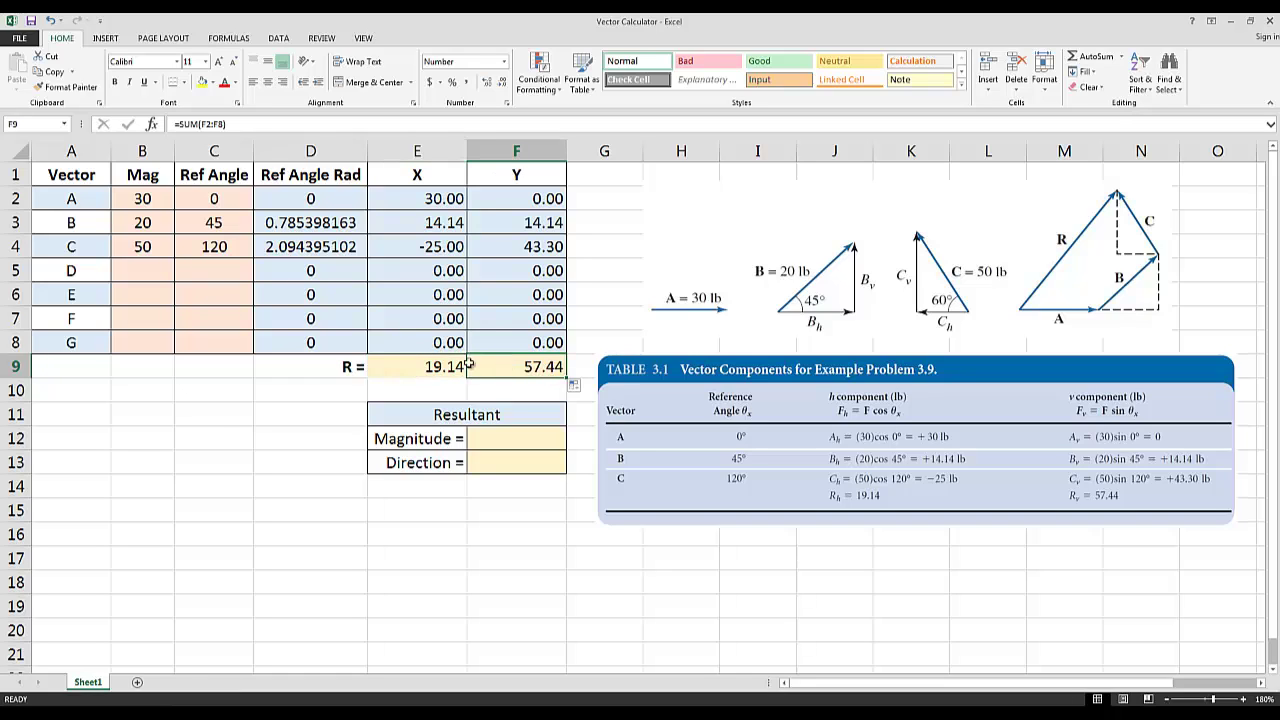
pyautogui.click(443, 367)
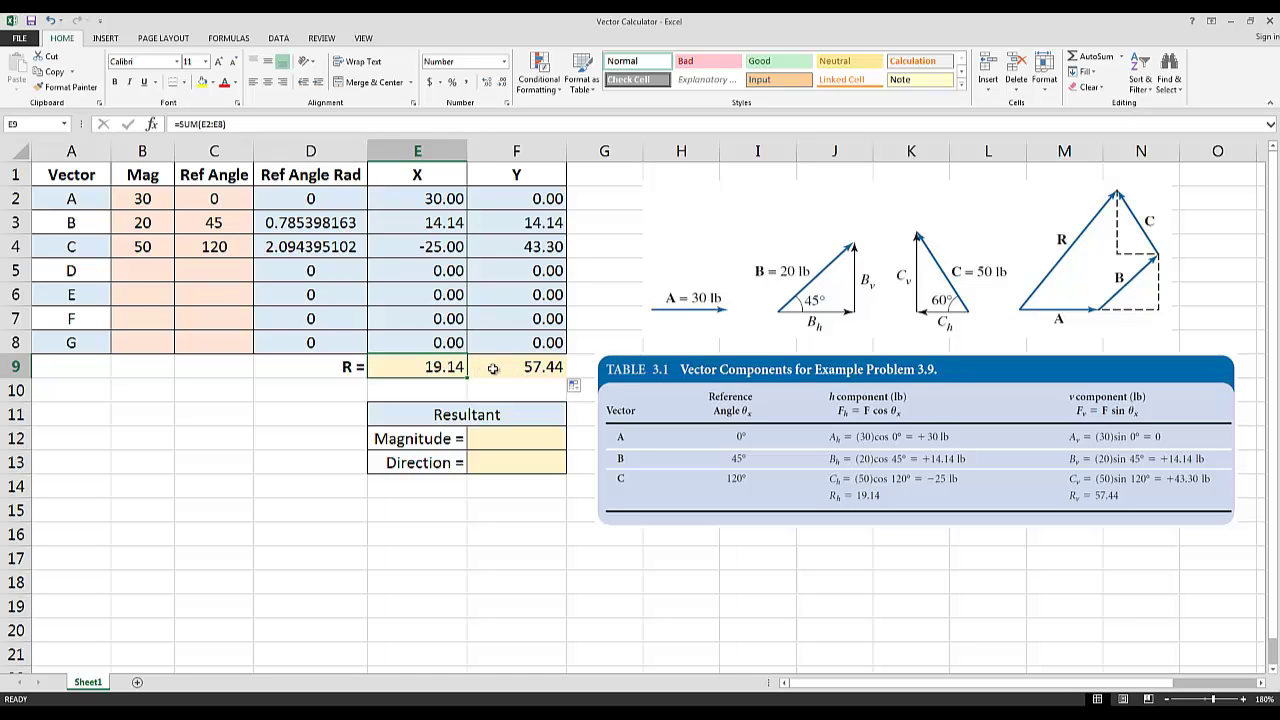
# Enter the formula =SQRT(E9^2+F9^2) in F12 to calculate the resultant's magnitude
pyautogui.doubleClick(495, 439)
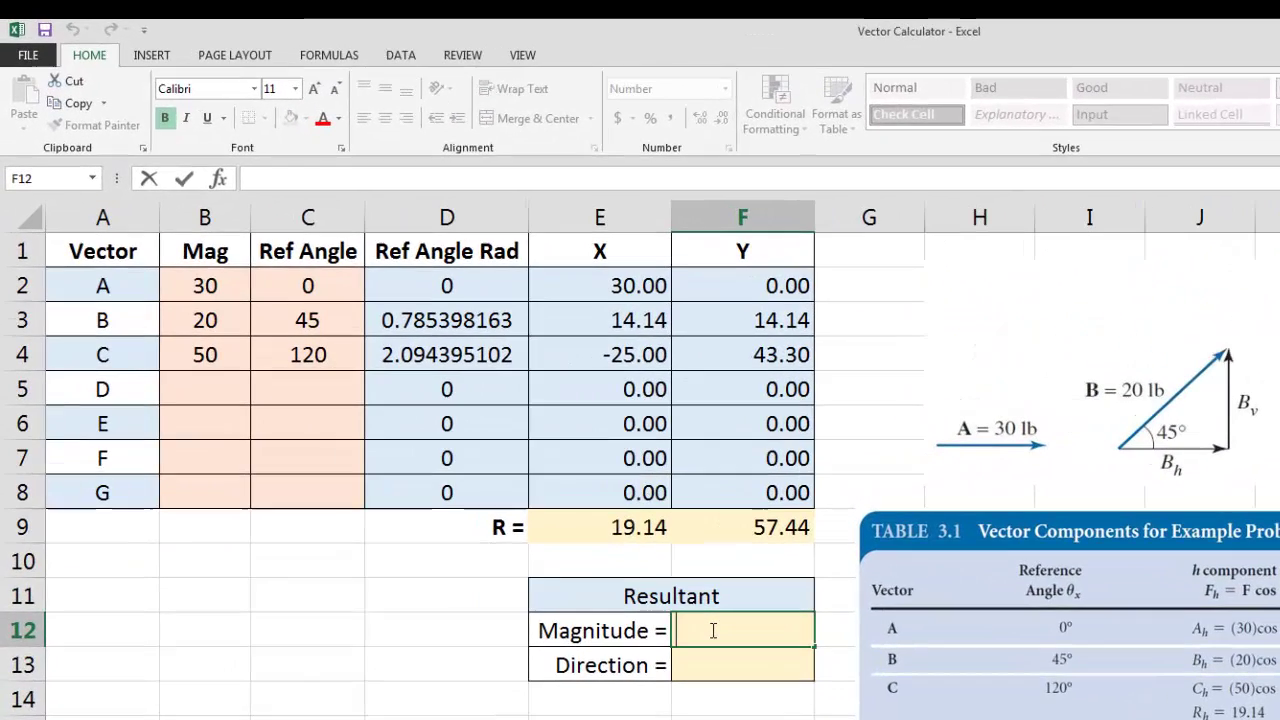
pyautogui.write('=')
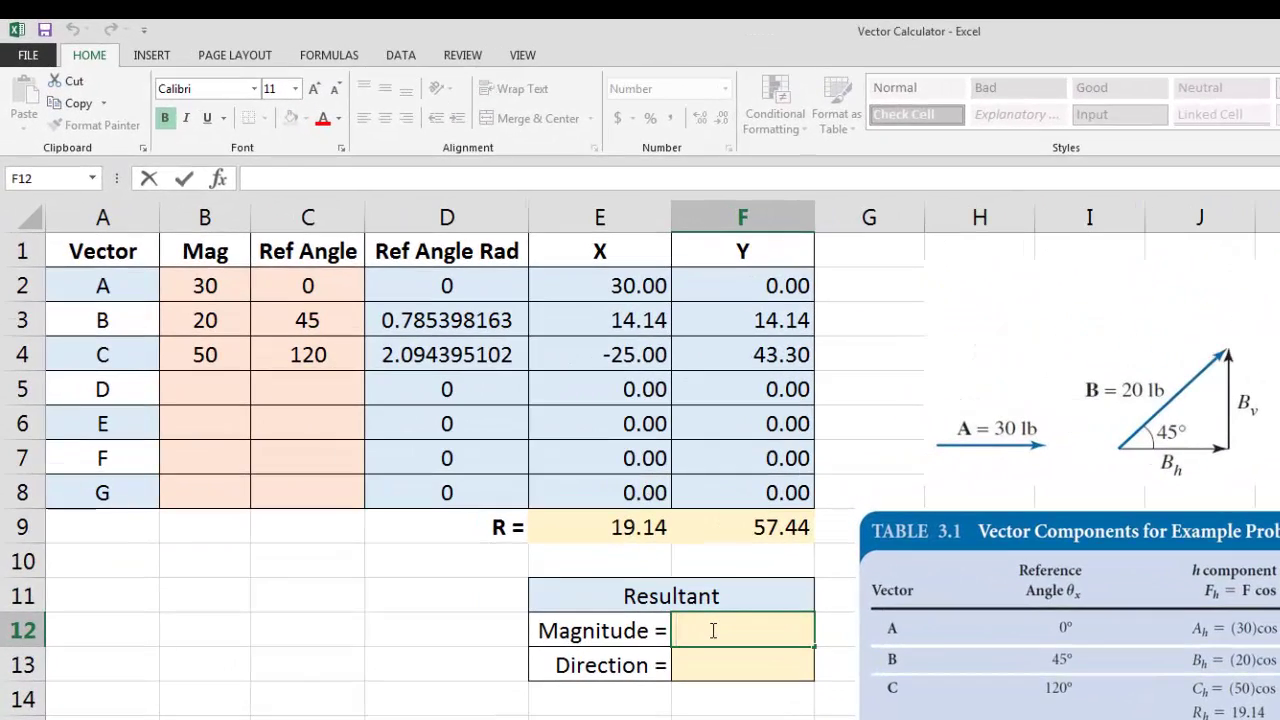
pyautogui.write('sqrt')
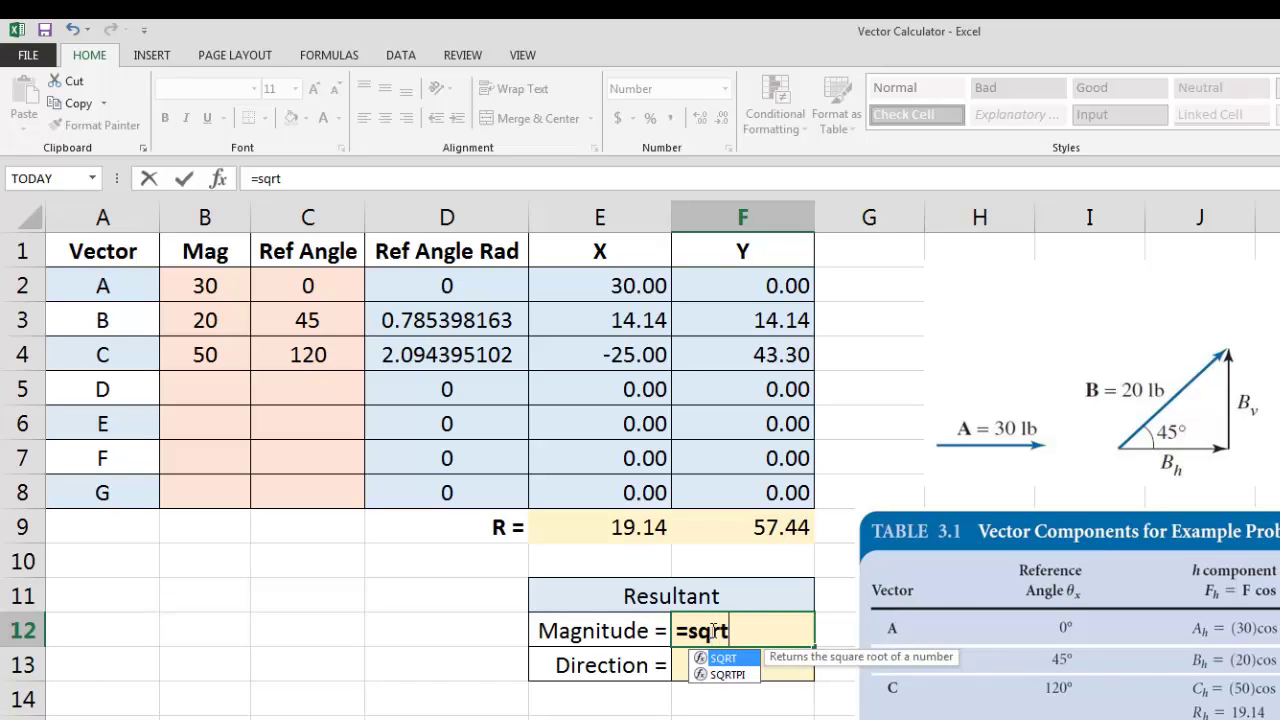
pyautogui.write('(')
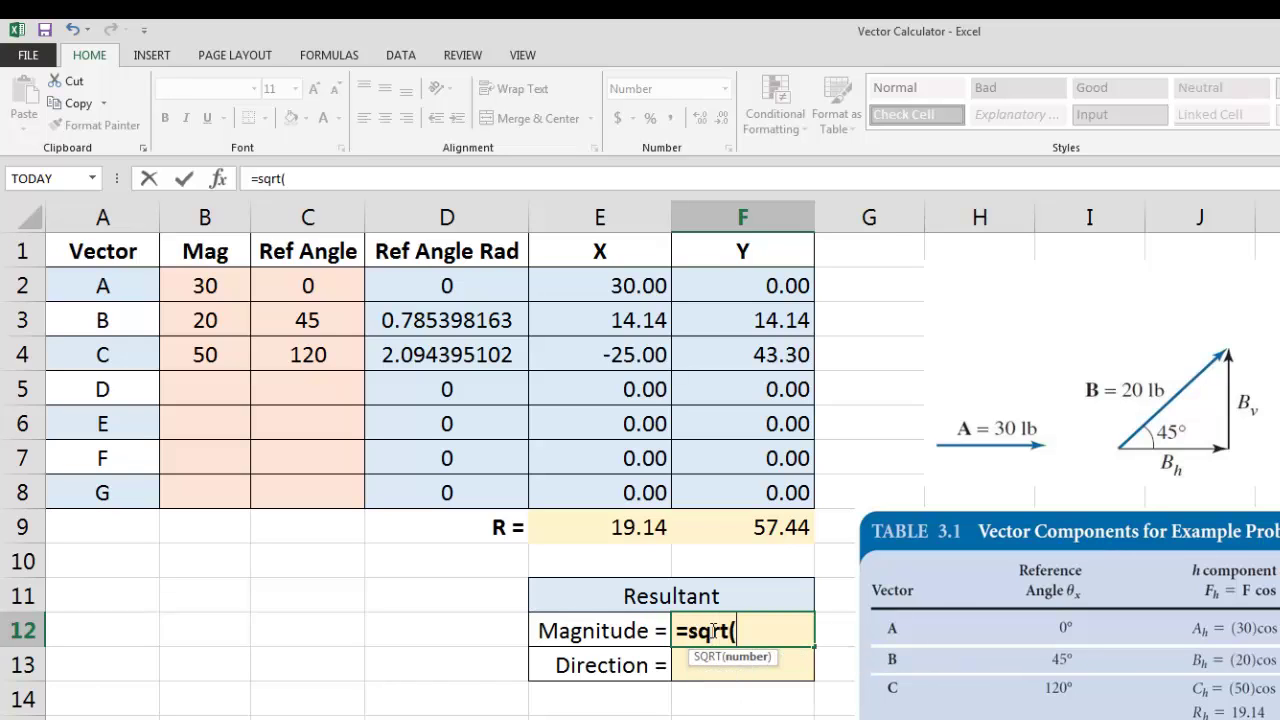
pyautogui.click(613, 530)
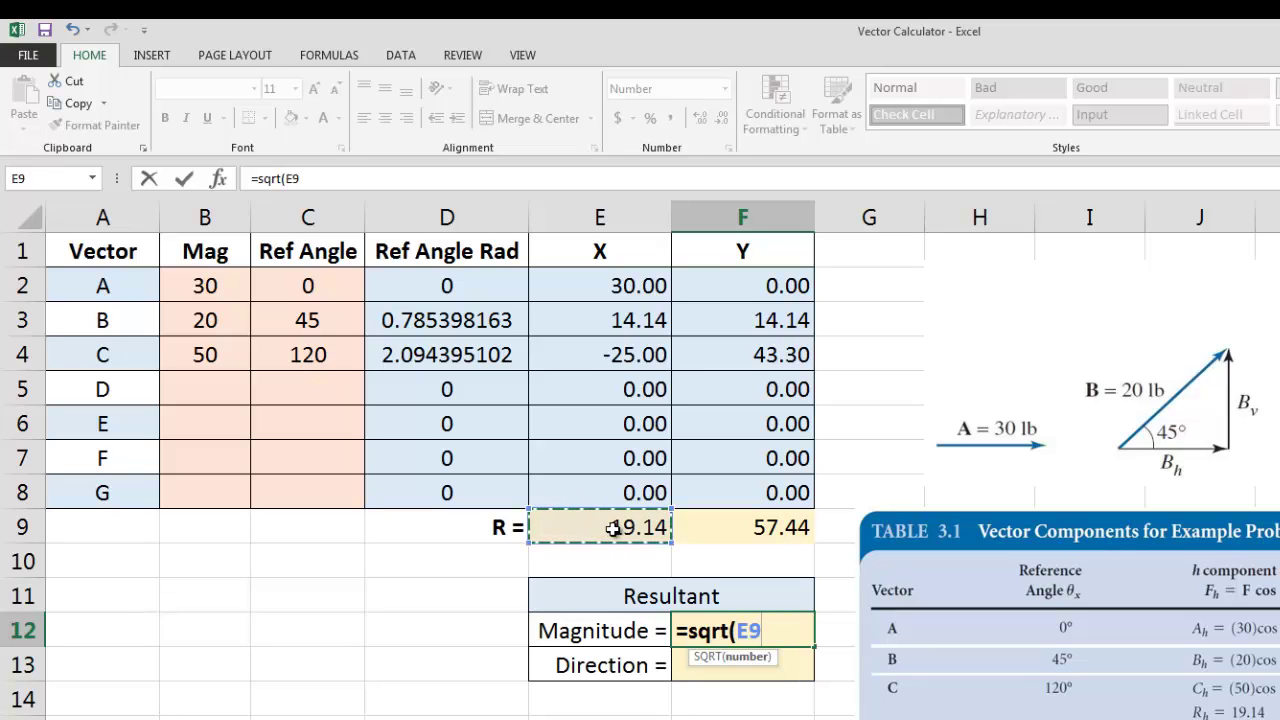
pyautogui.write('^2')
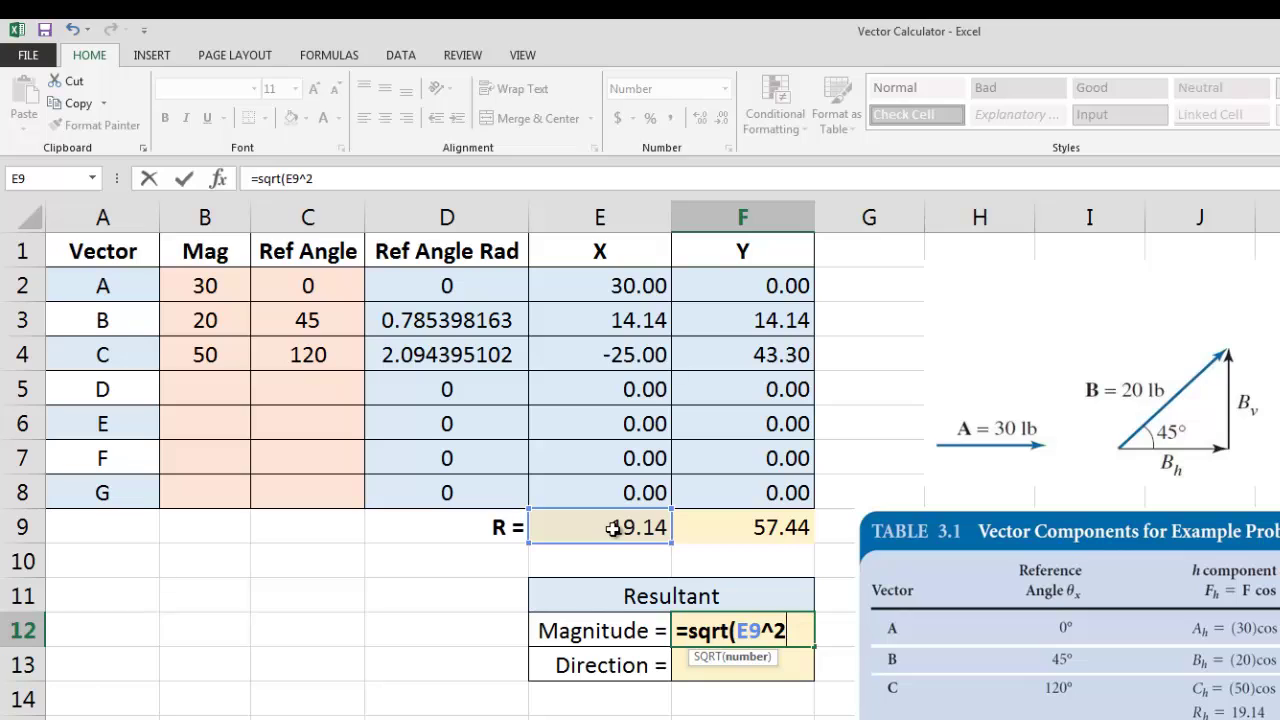
pyautogui.write('+')
pyautogui.click(740, 530)
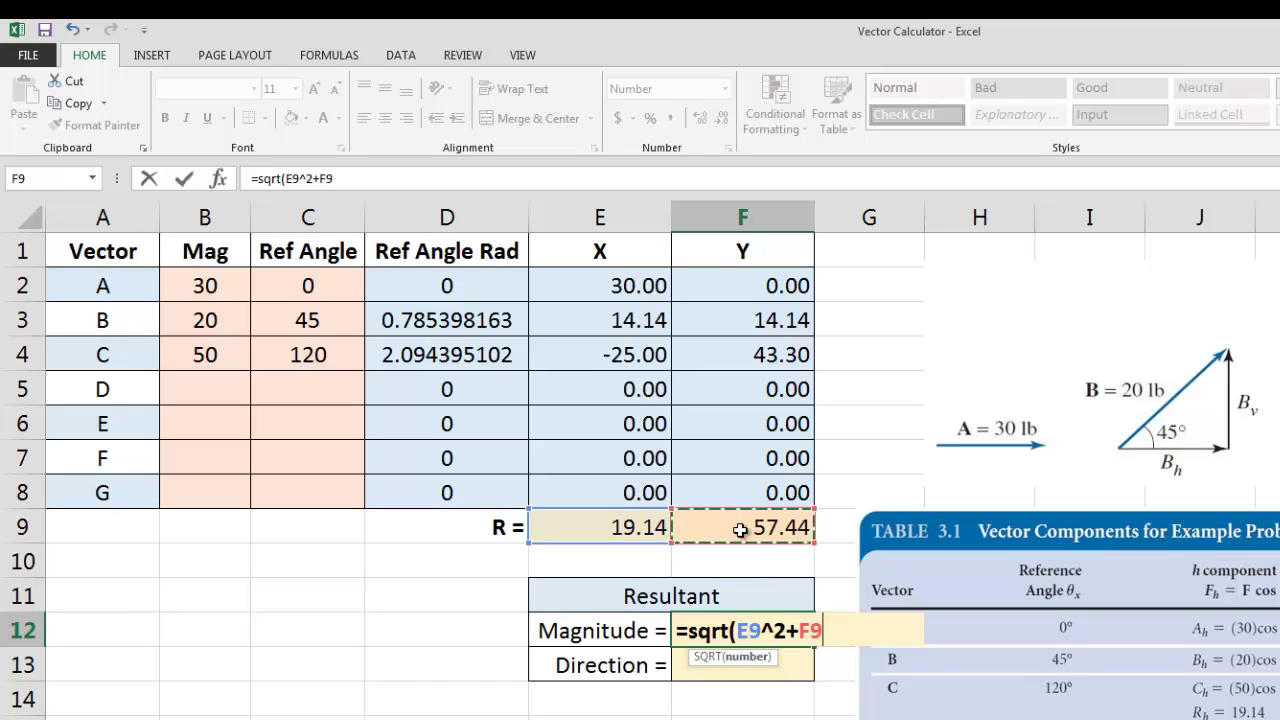
pyautogui.write('^')
pyautogui.write('2)')
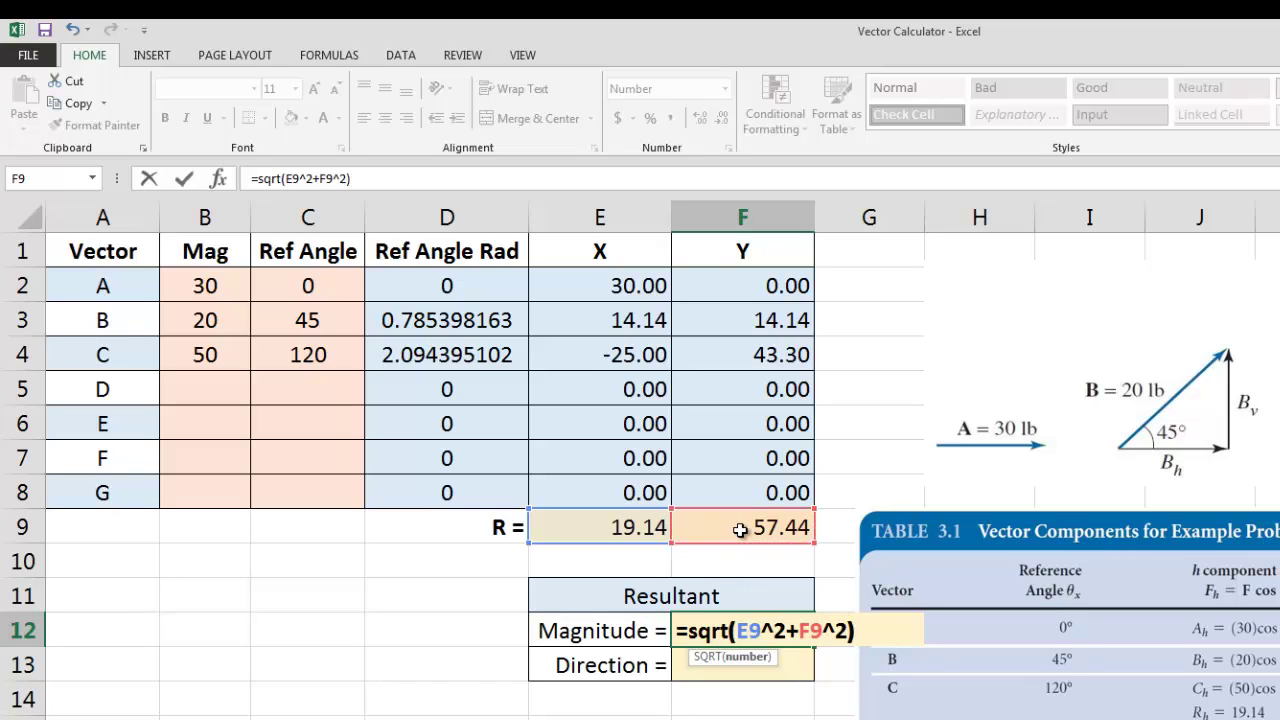
pyautogui.press('Return')
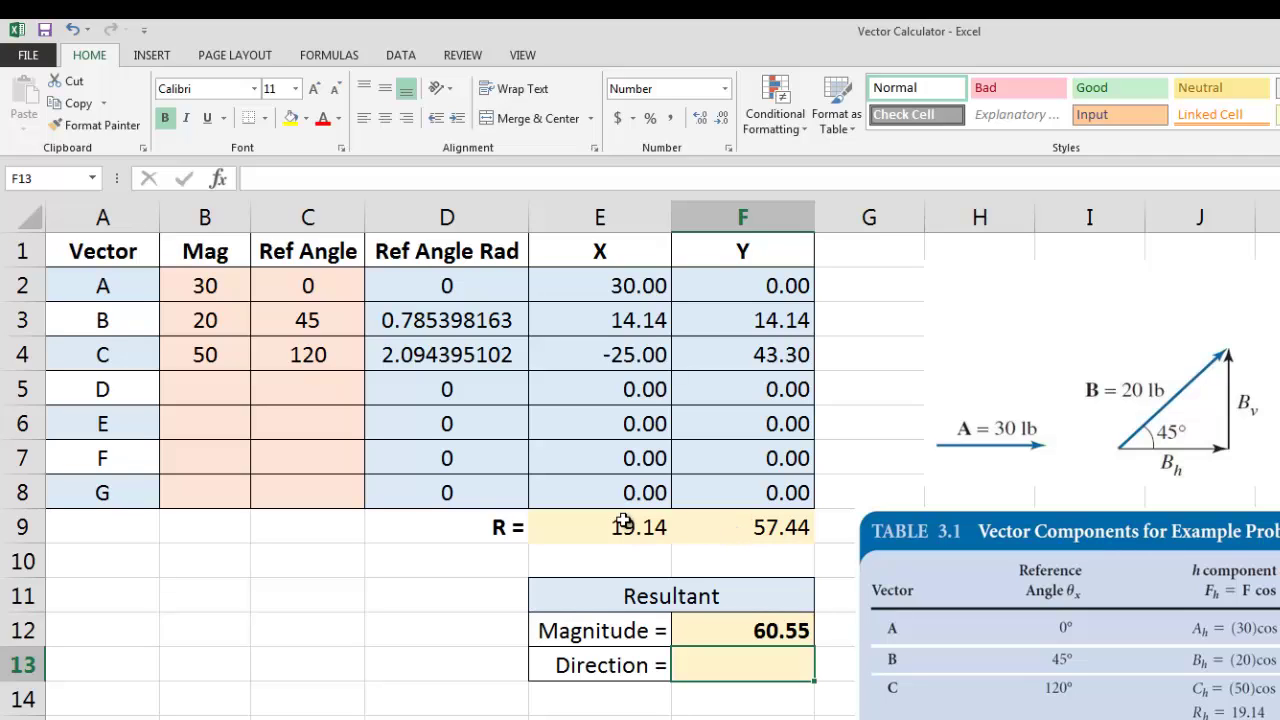
# Enter the formula =DEGREES(ATAN(F9/E9)) in F13 to calculate the resultant's direction, accepting the closing-parenthesis correction
pyautogui.doubleClick(738, 668)
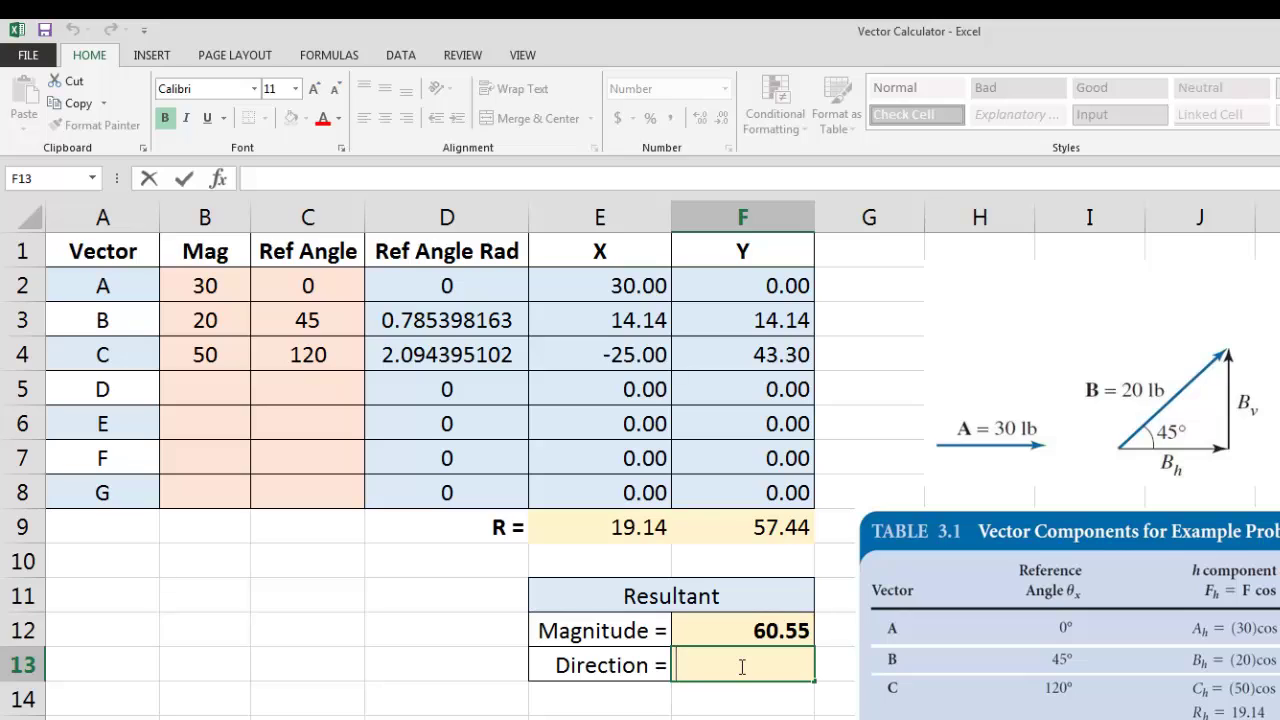
pyautogui.write('=')
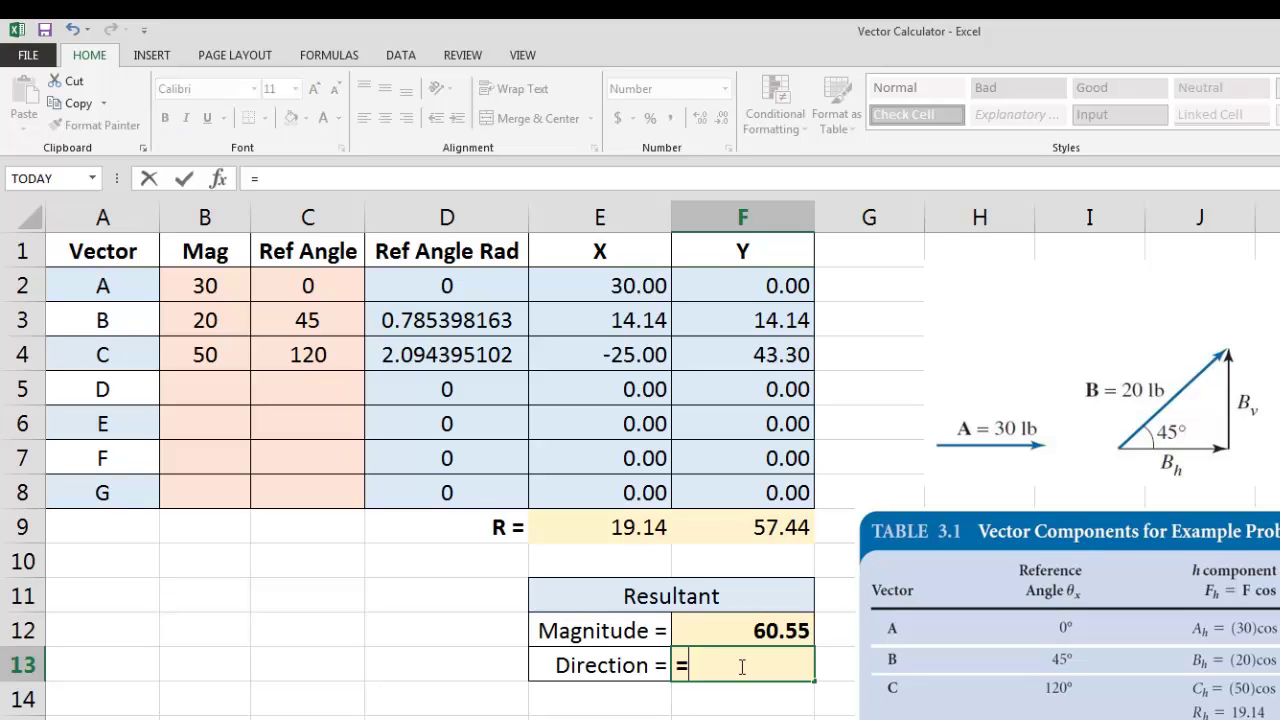
pyautogui.write('d')
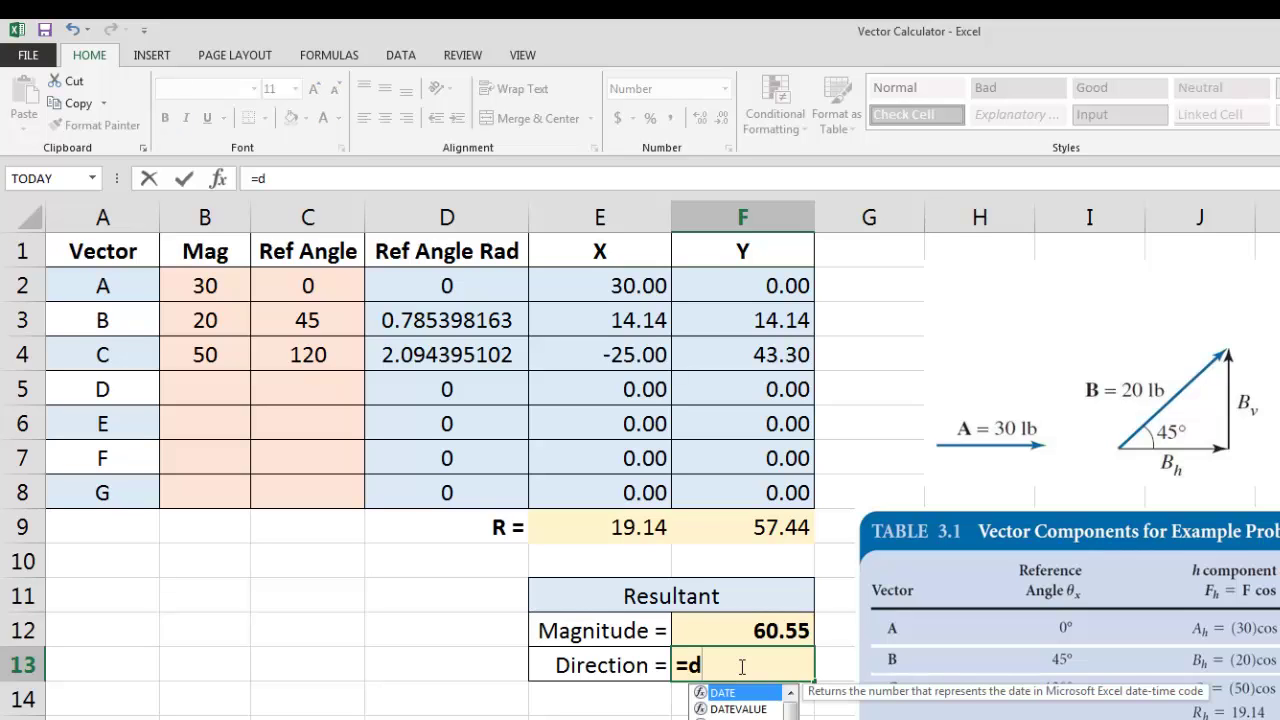
pyautogui.write('eg')
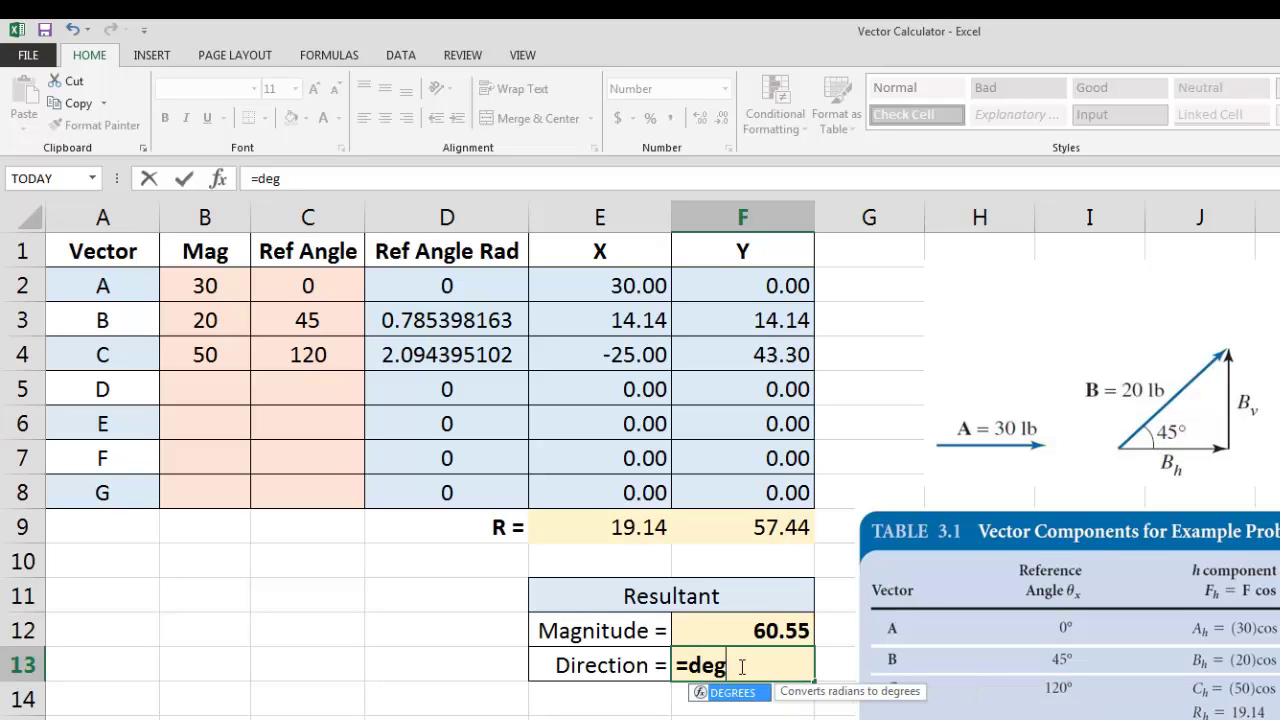
pyautogui.write('ress')
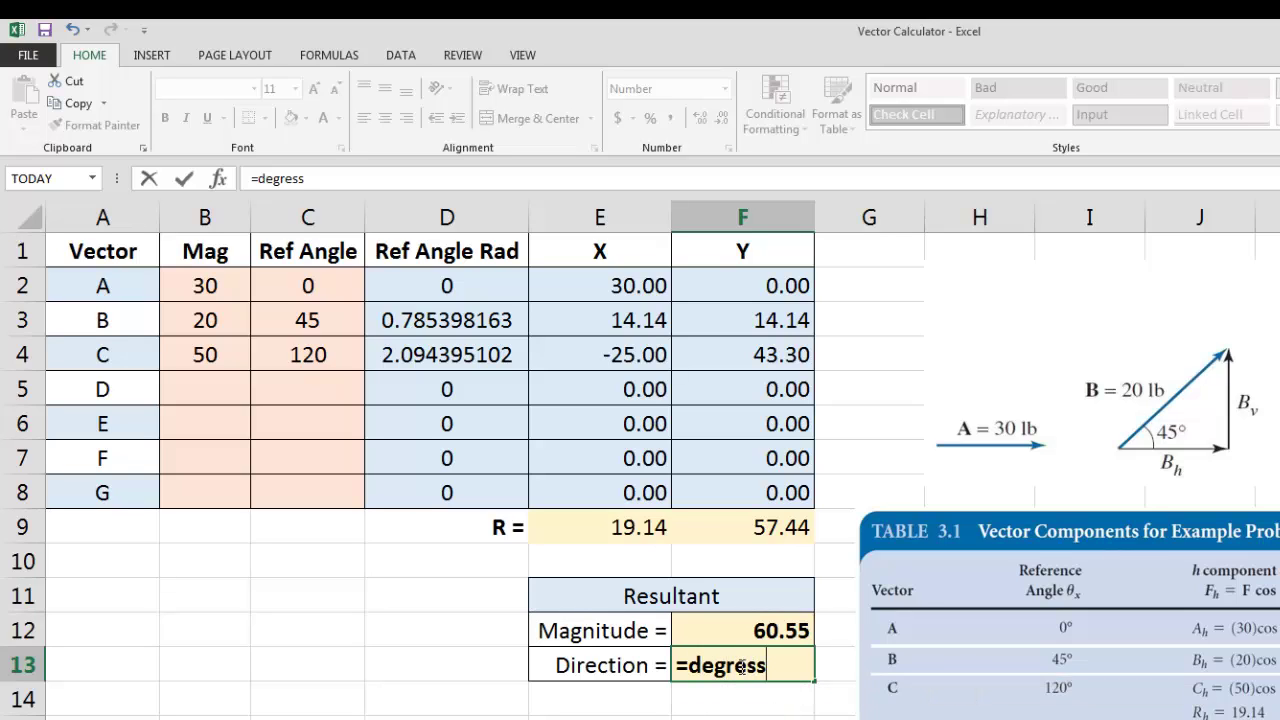
pyautogui.press('BackSpace')
pyautogui.press('BackSpace')
pyautogui.write('es')
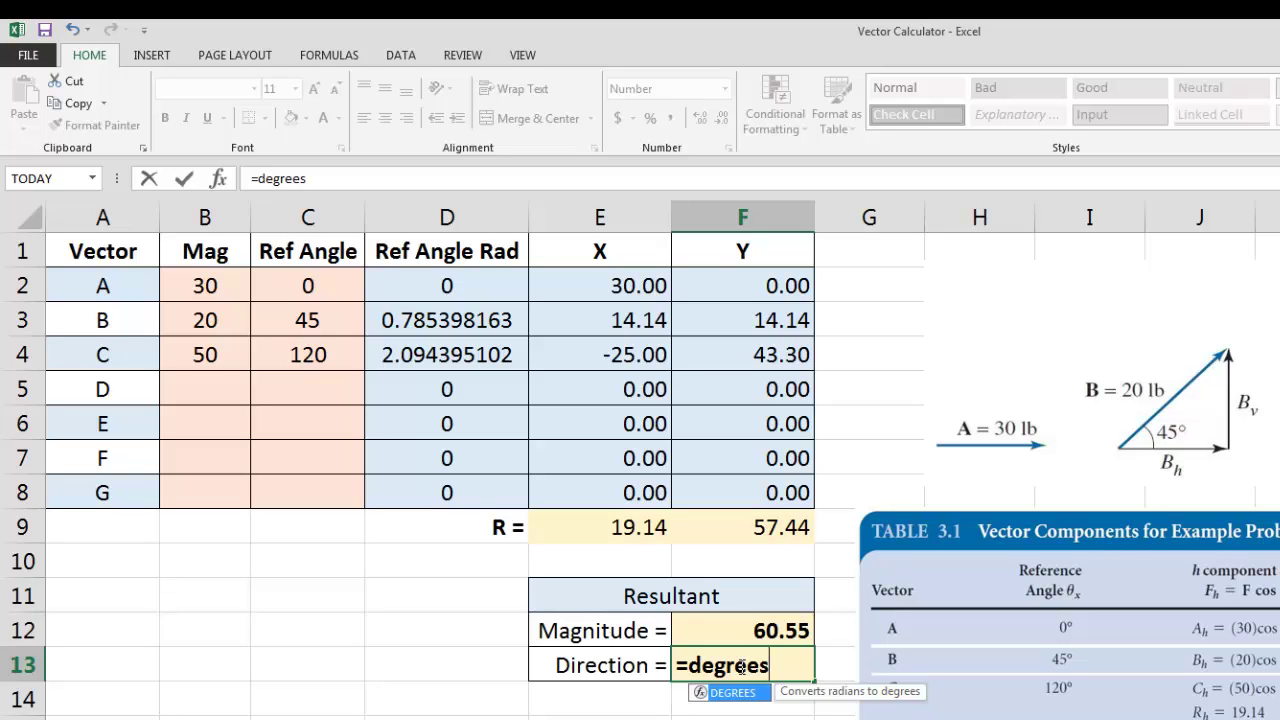
pyautogui.write('(')
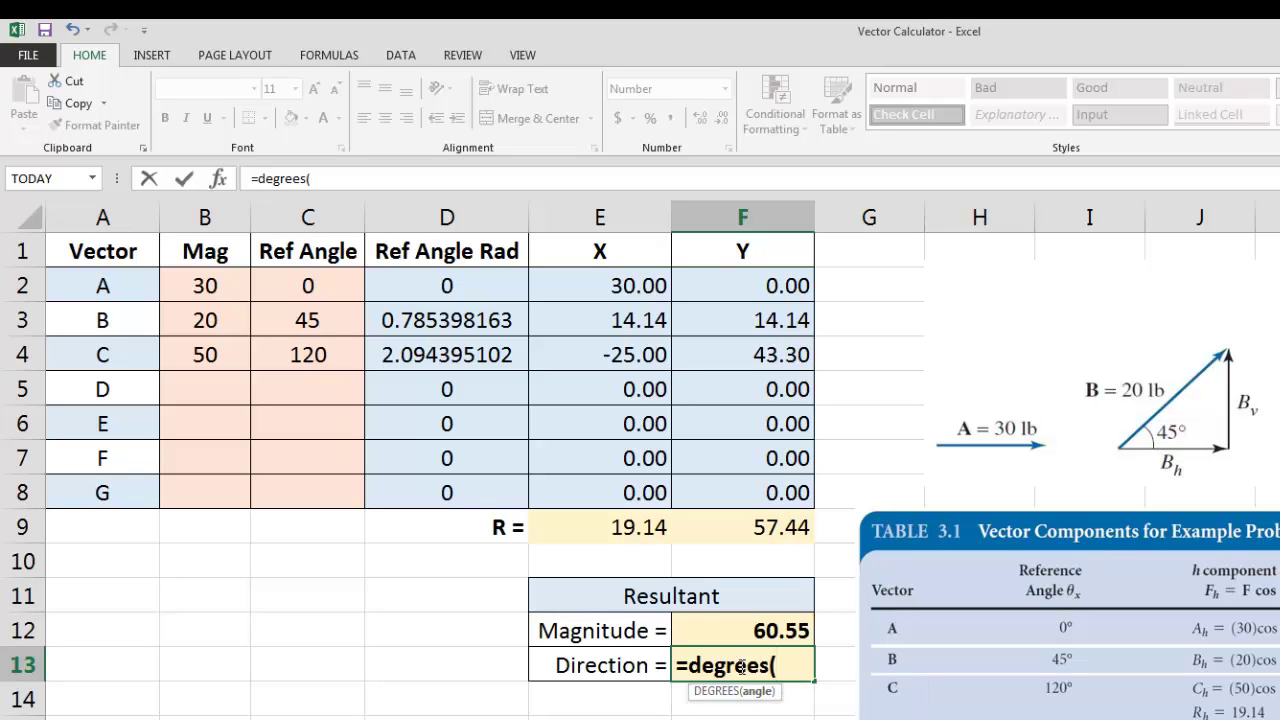
pyautogui.write('atan')
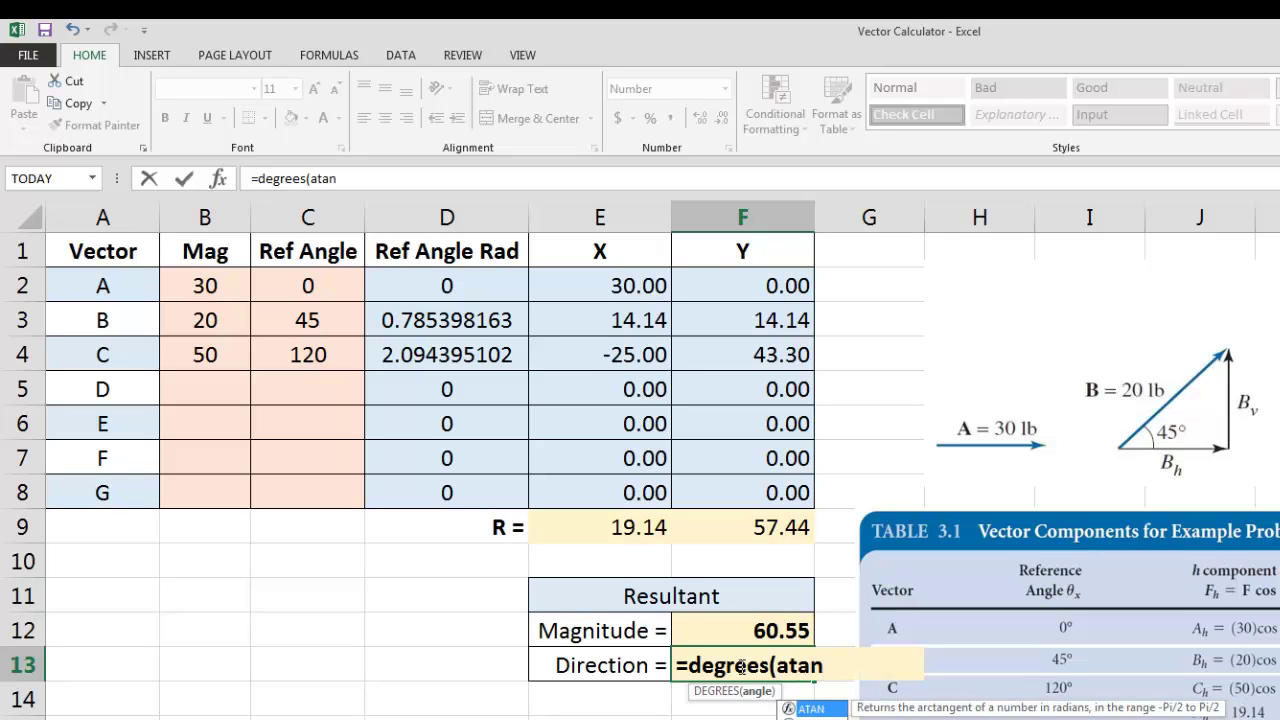
pyautogui.write('(')
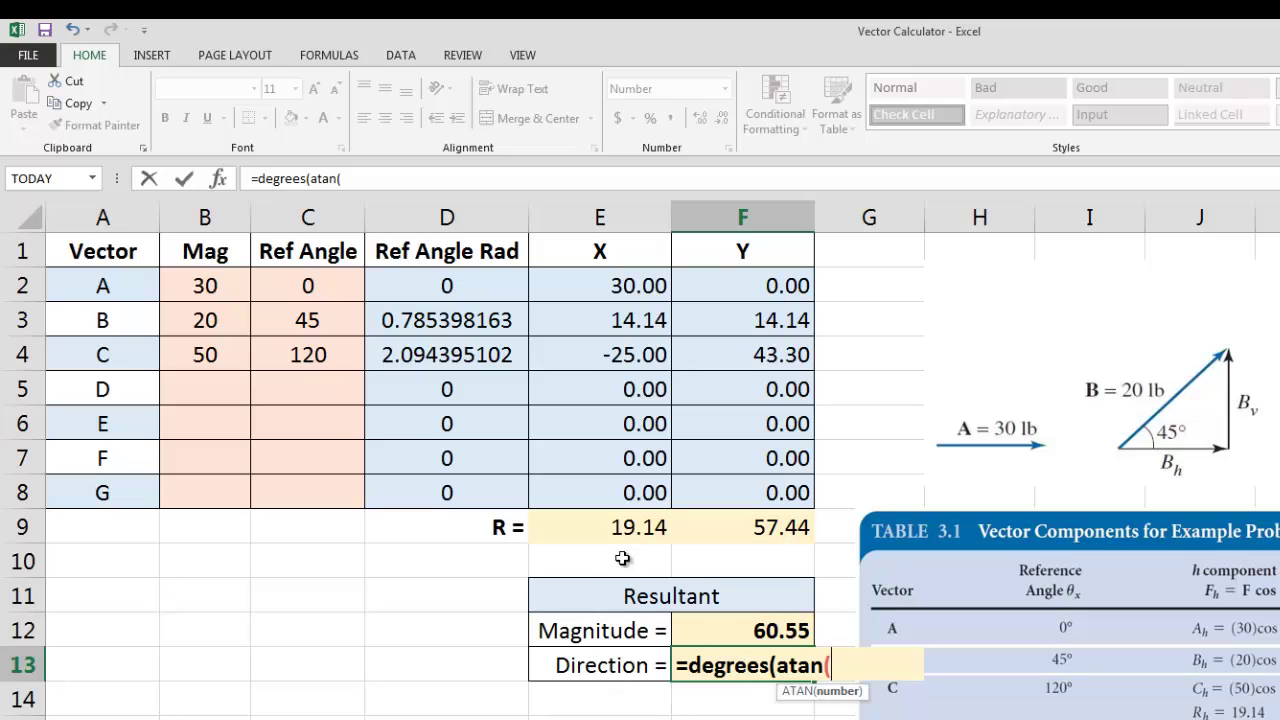
pyautogui.click(732, 529)
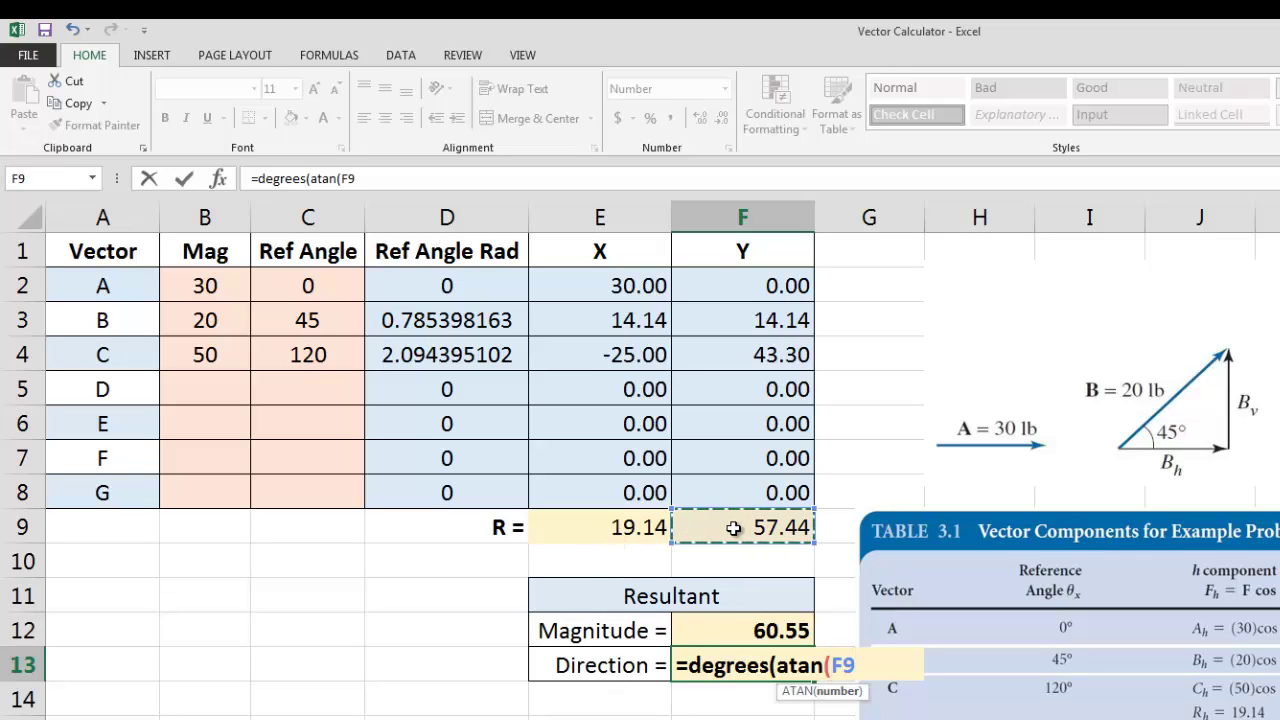
pyautogui.write('/')
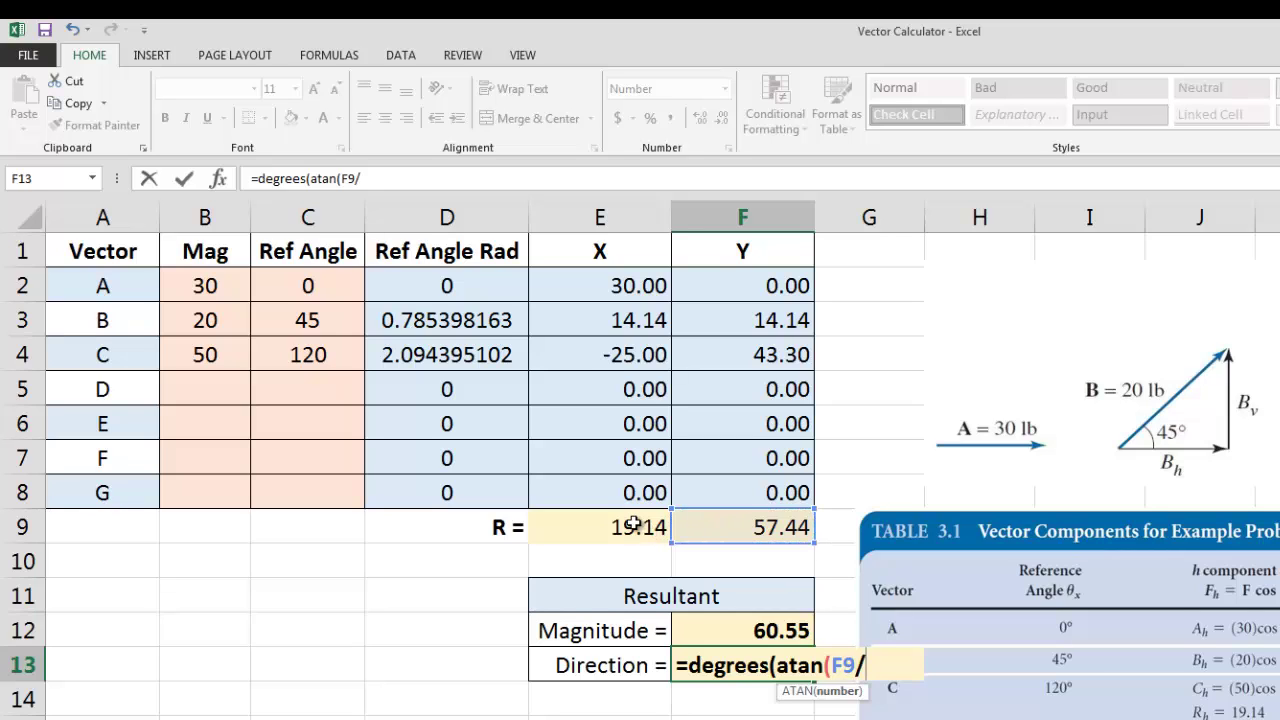
pyautogui.click(633, 527)
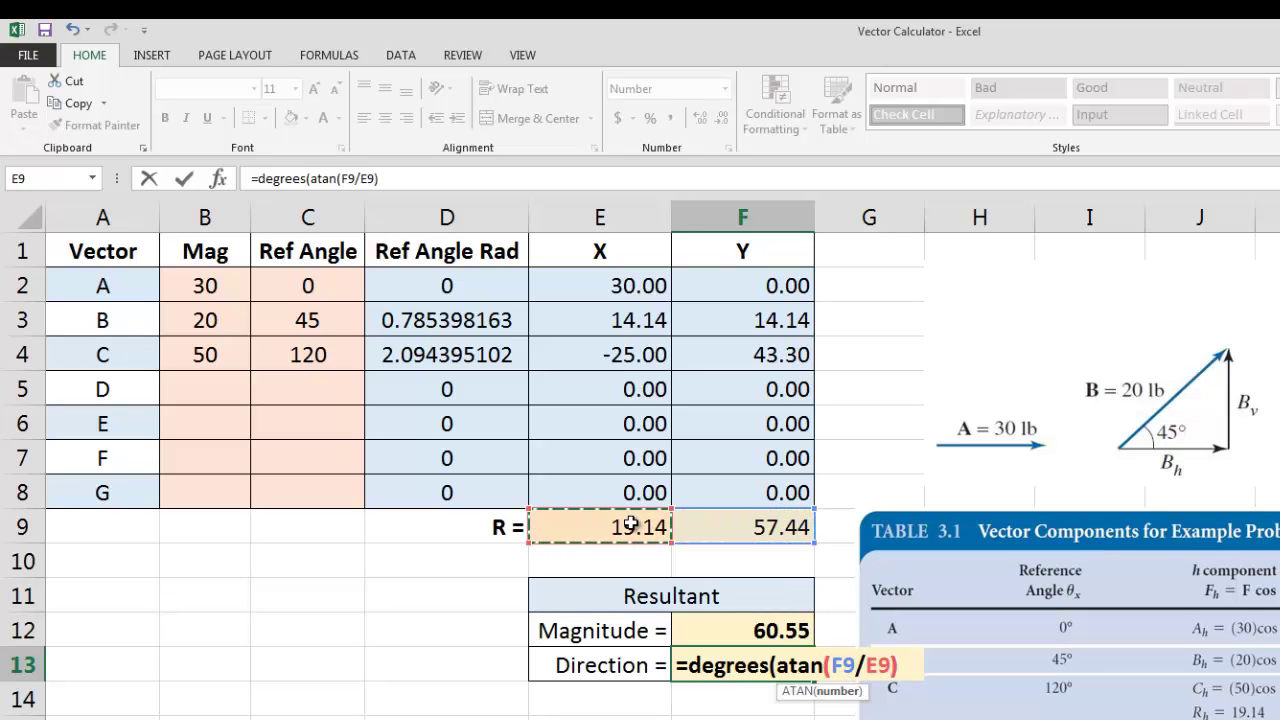
pyautogui.write(')')
pyautogui.press('Return')
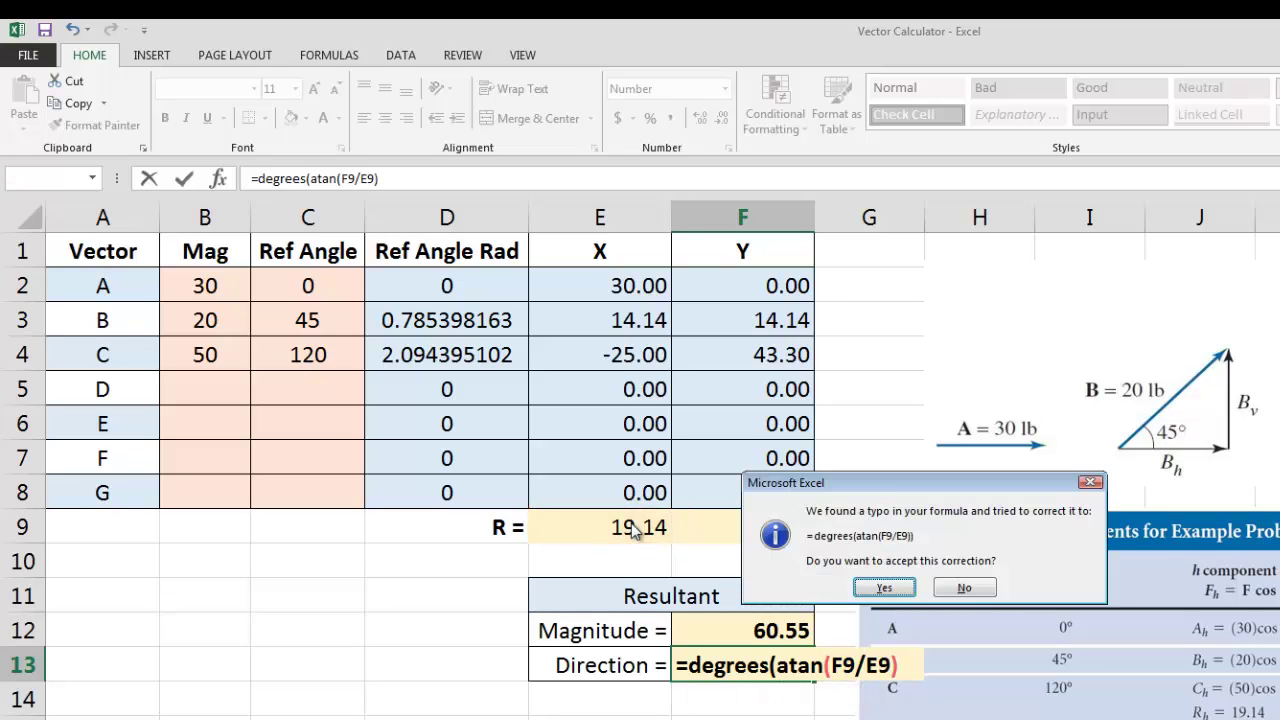
pyautogui.click(885, 588)
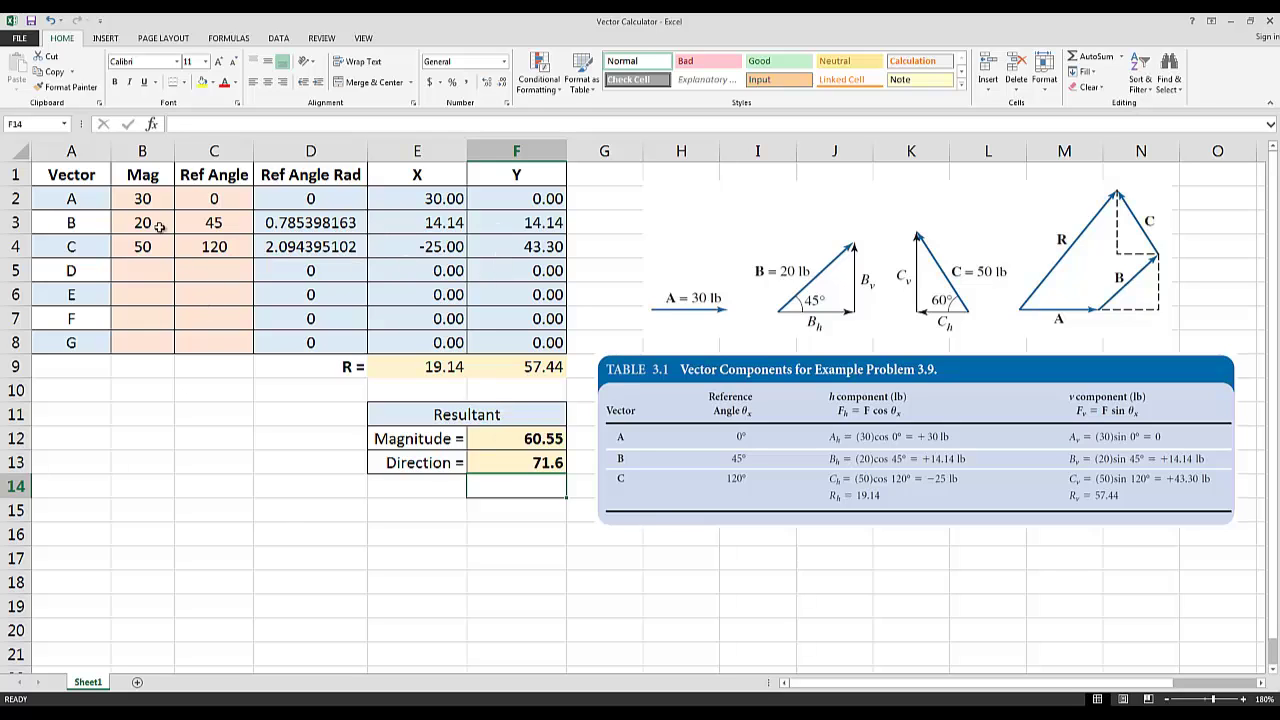
# Clear the magnitudes and reference angles of vectors A to C in B2:C4
pyautogui.click(147, 199)
pyautogui.moveTo(147, 199); pyautogui.dragTo(208, 251)
pyautogui.rightClick(209, 253)
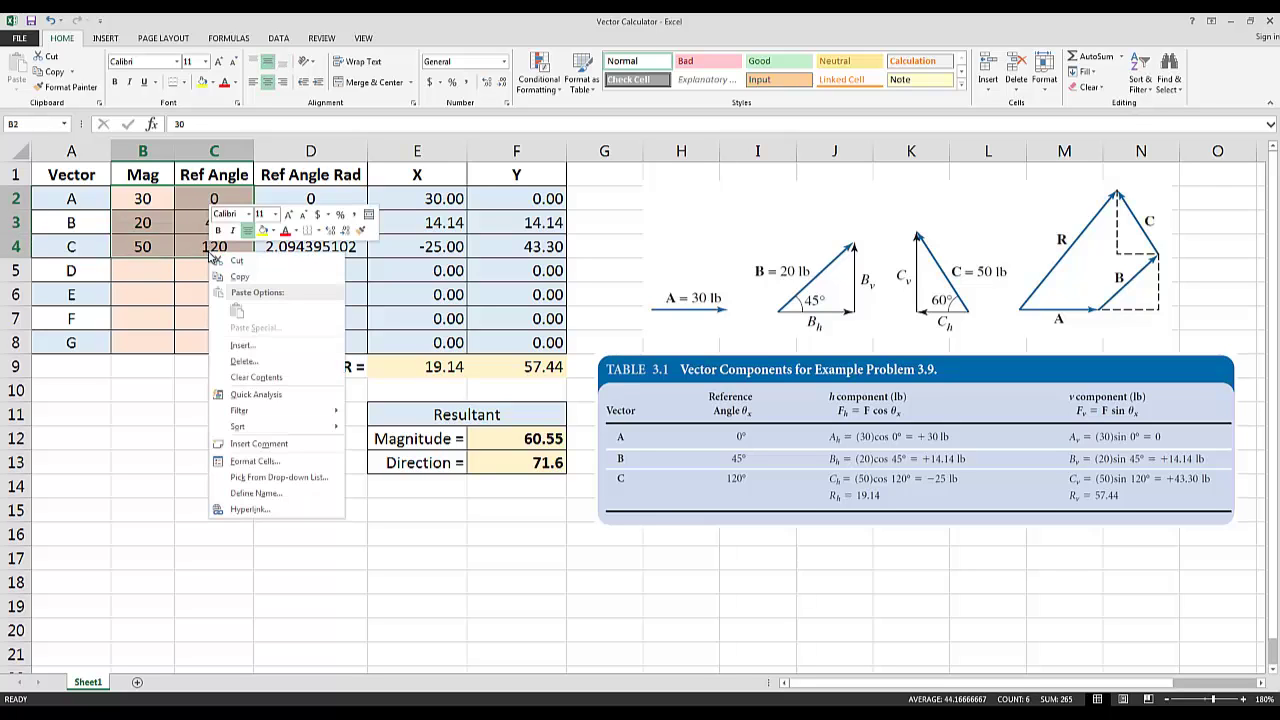
pyautogui.click(257, 378)
pyautogui.click(222, 386)
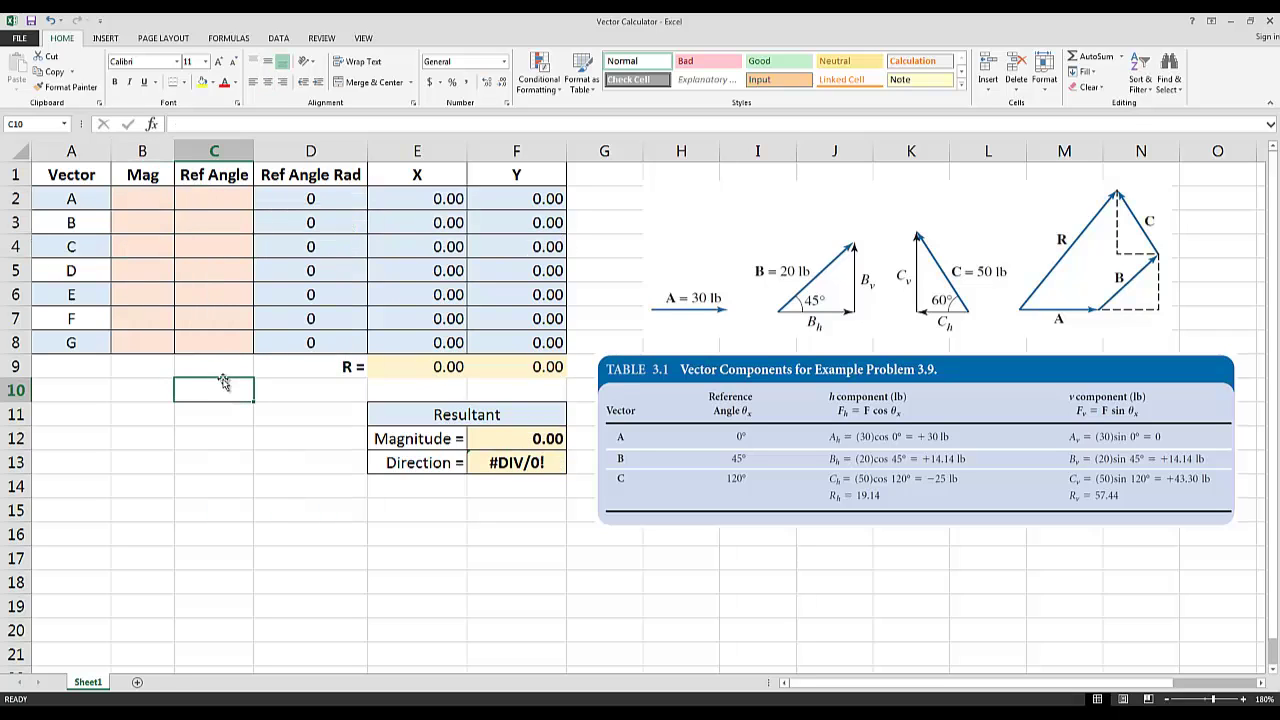